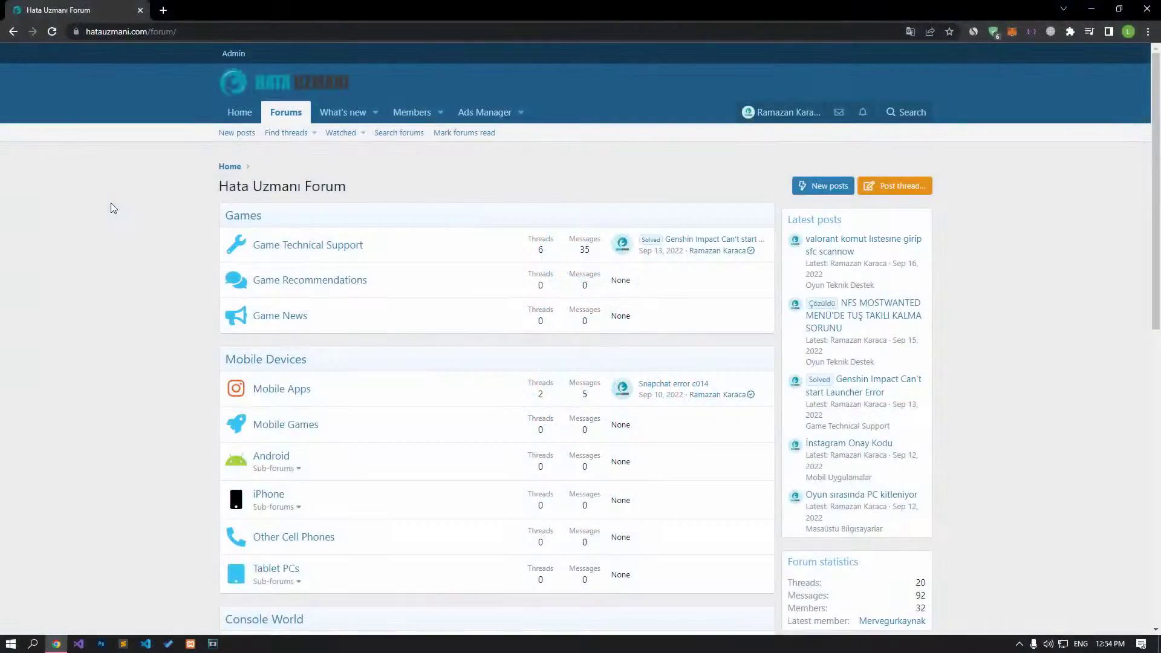
Browse the Hata Uzmani forum index and open the Warzone 2.0 error 0x8000FFFF fix article.
scroll(111, 208, down, 1)
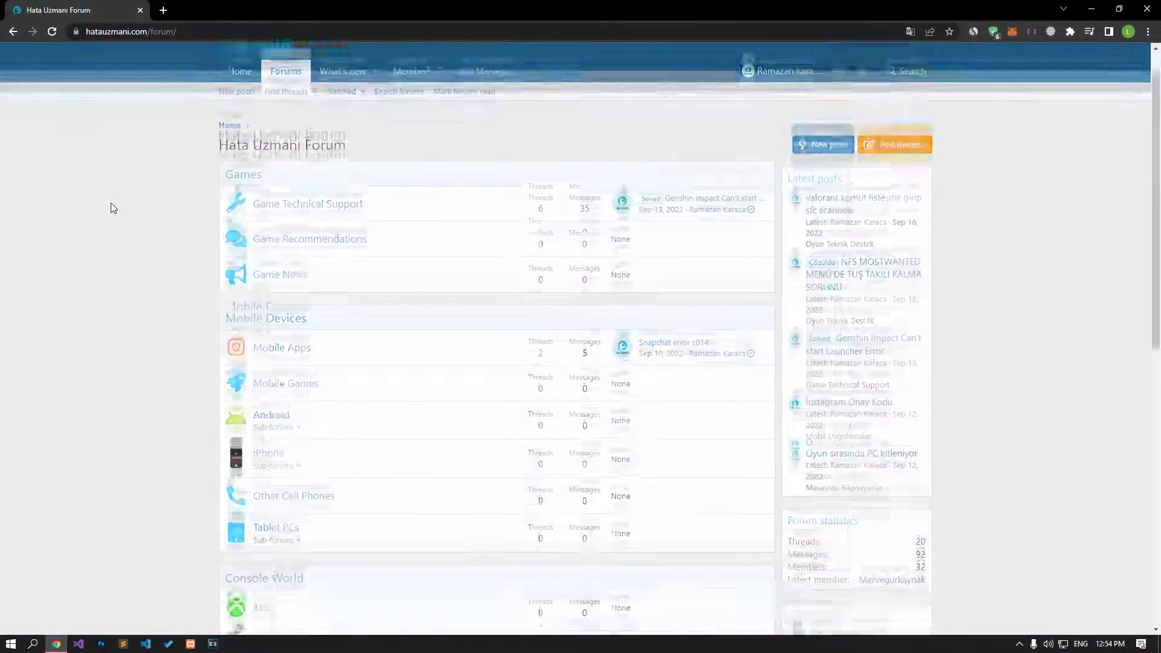
scroll(111, 208, down, 15)
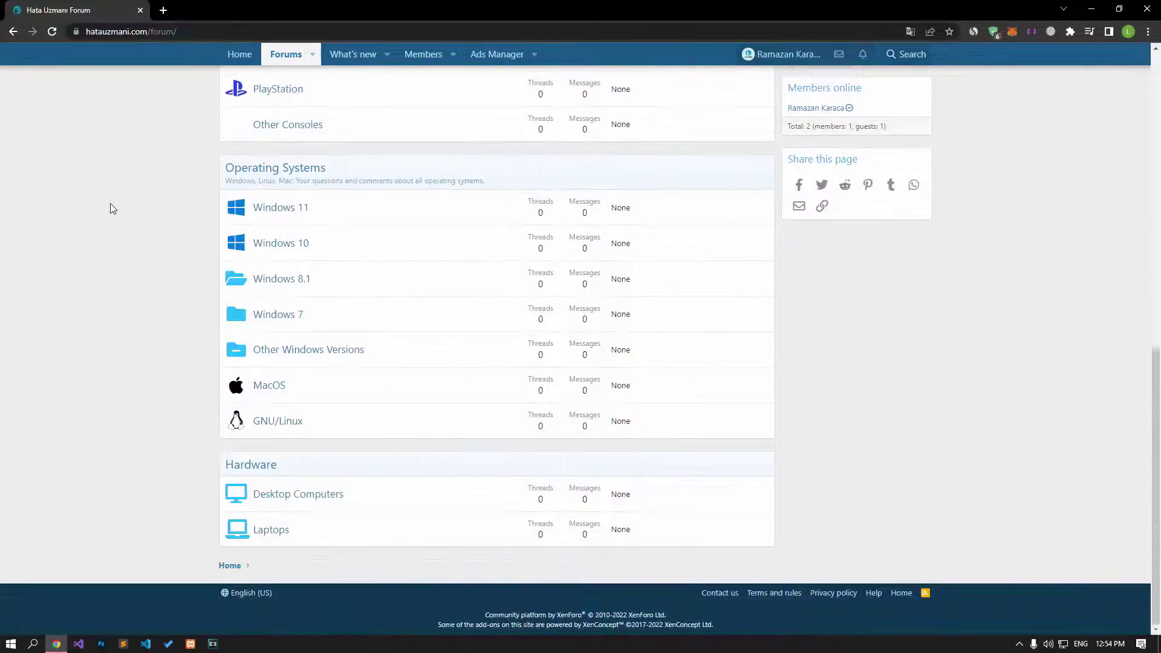
scroll(111, 203, up, 15)
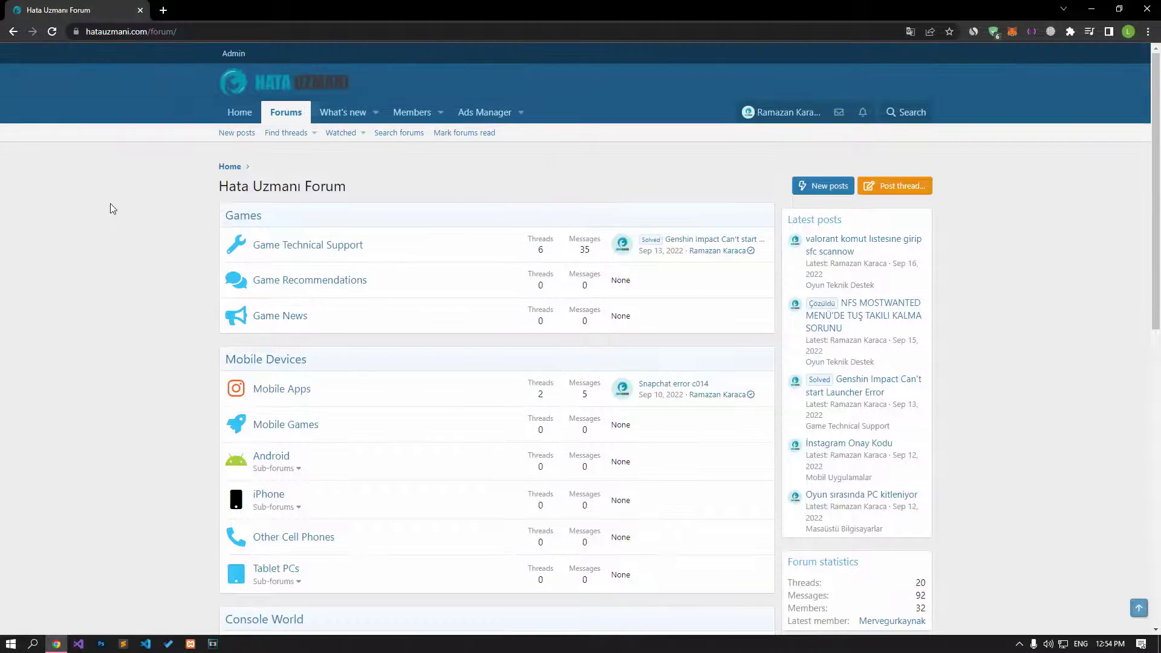
click(924, 189)
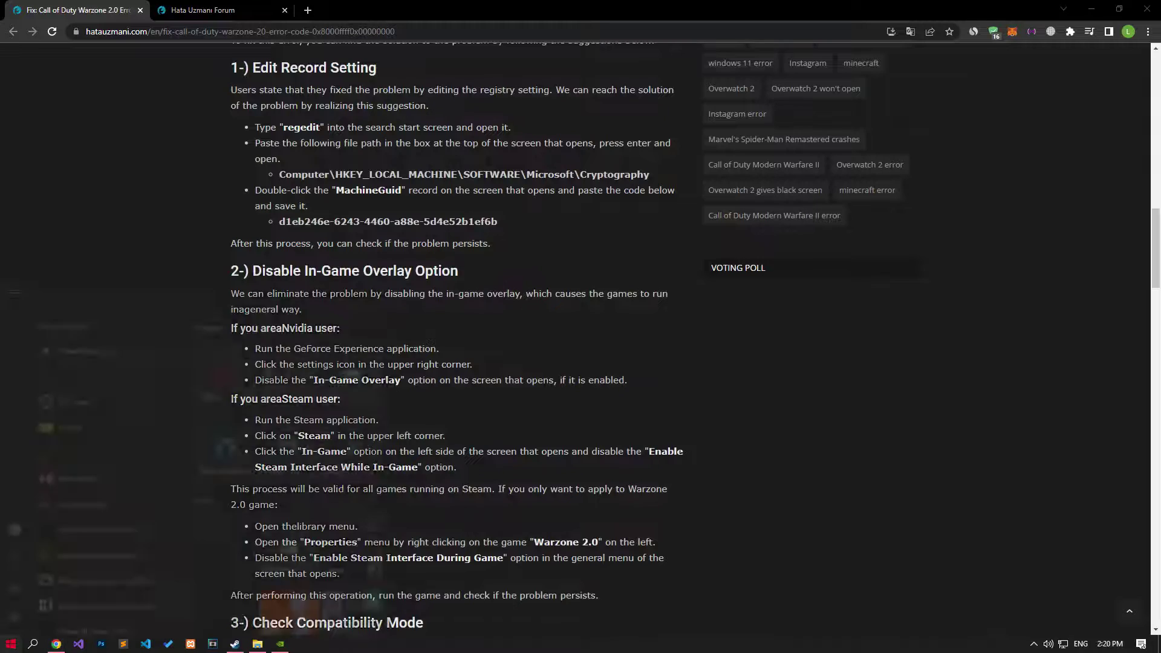
Launch regedit and go to HKEY_LOCAL_MACHINE\SOFTWARE\Microsoft\Cryptography using the path copied from the guide.
click(11, 643)
text(regedit)
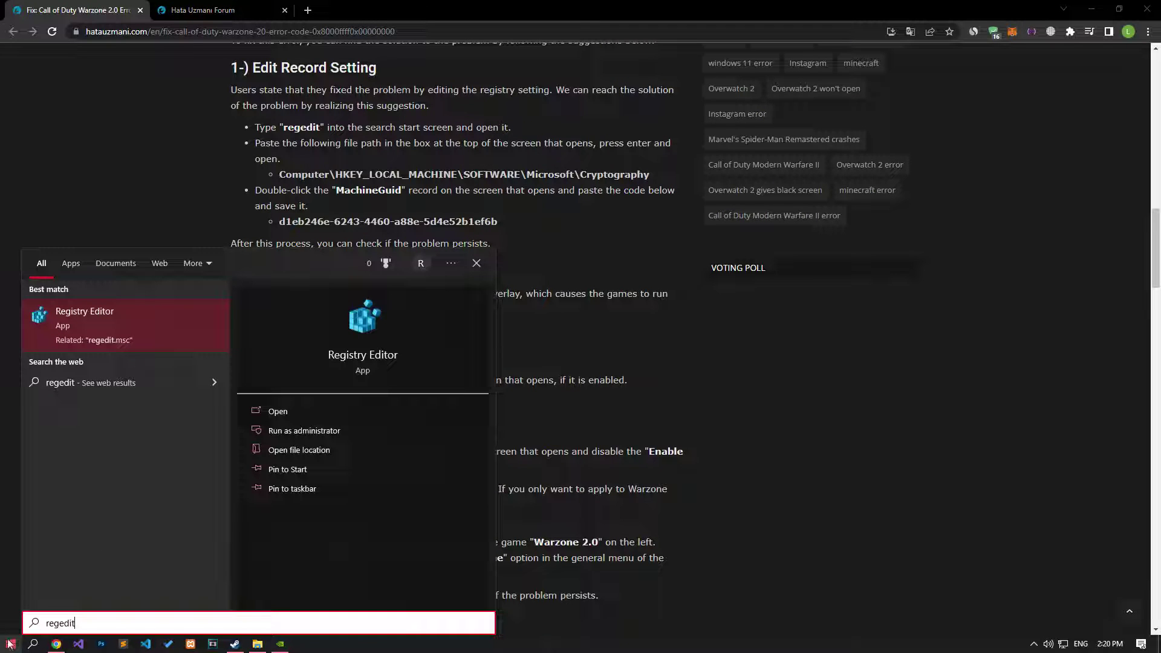
click(109, 328)
drag(495, 184, 708, 183)
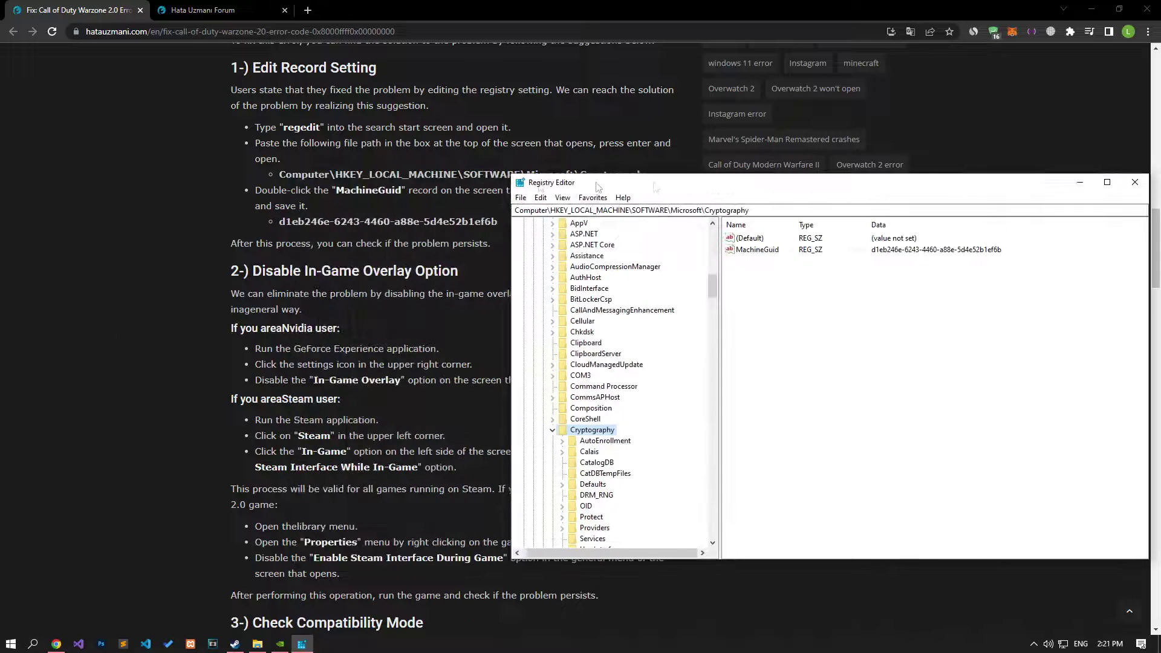
drag(280, 175, 648, 185)
right_click(648, 180)
click(669, 187)
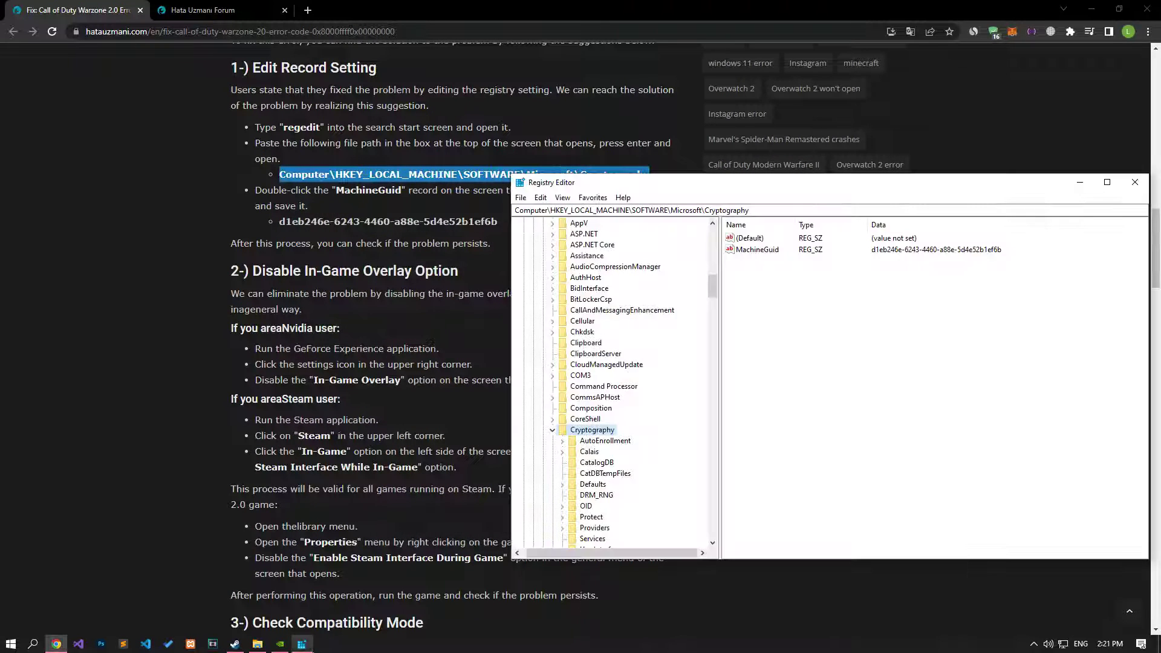
key(alt+Tab)
drag(750, 210, 524, 213)
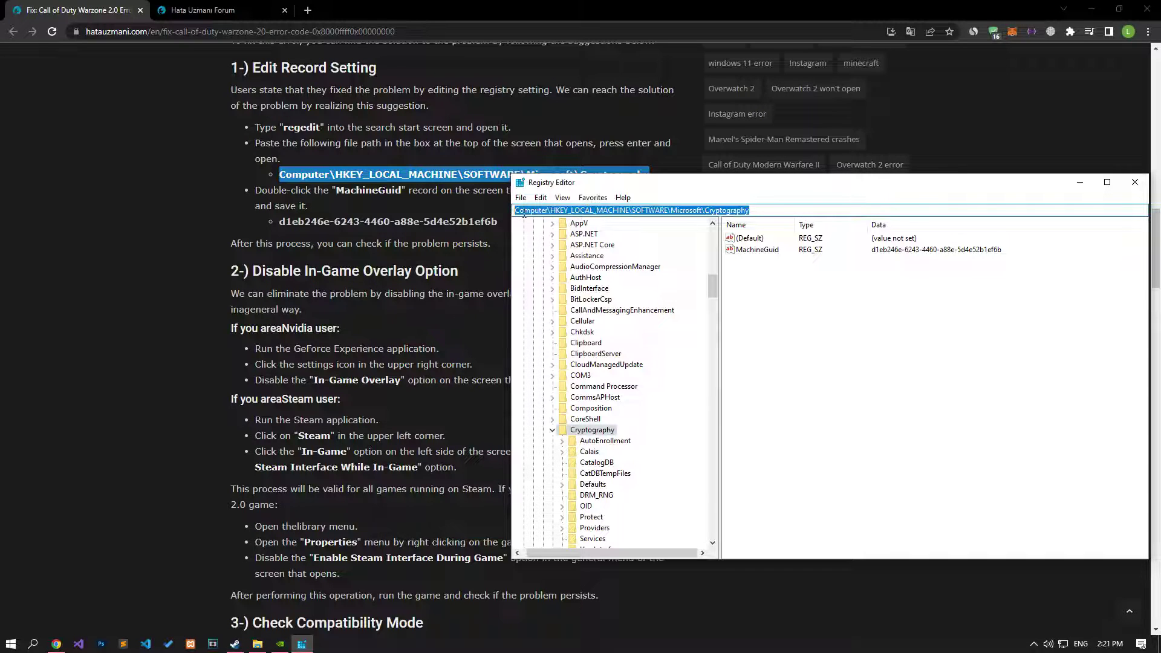
right_click(524, 213)
click(566, 268)
key(Return)
Set MachineGuid to d1eb246e-6243-4460-a88e-5d4e52b1ef6b and close Registry Editor.
click(757, 252)
double_click(760, 254)
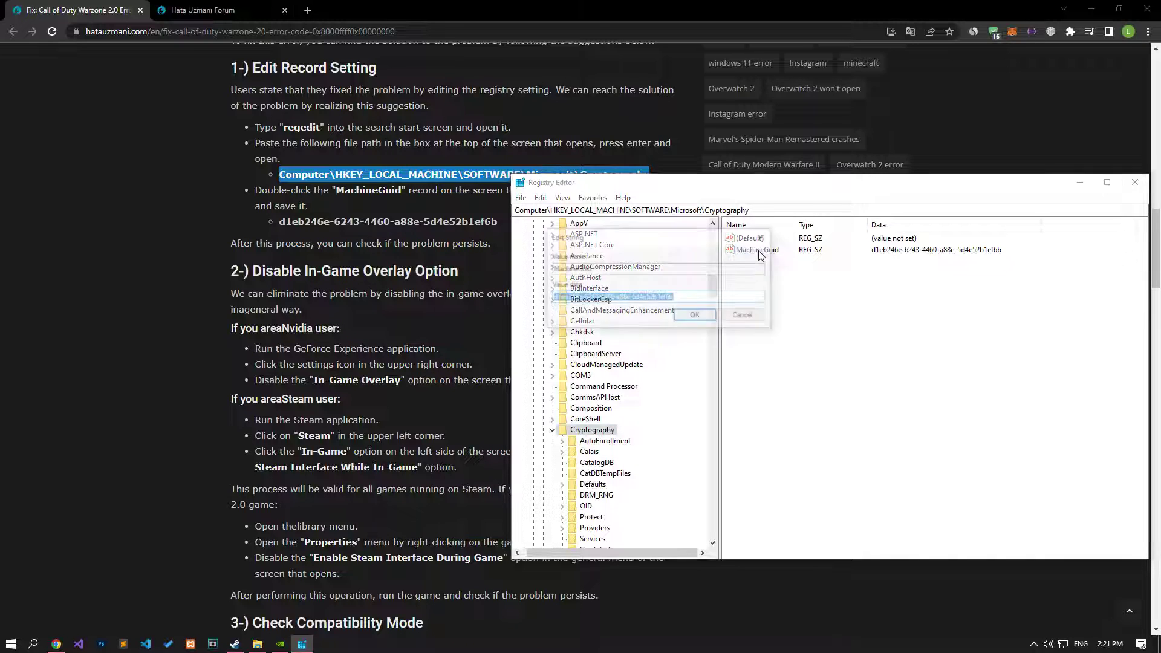
drag(280, 225, 538, 221)
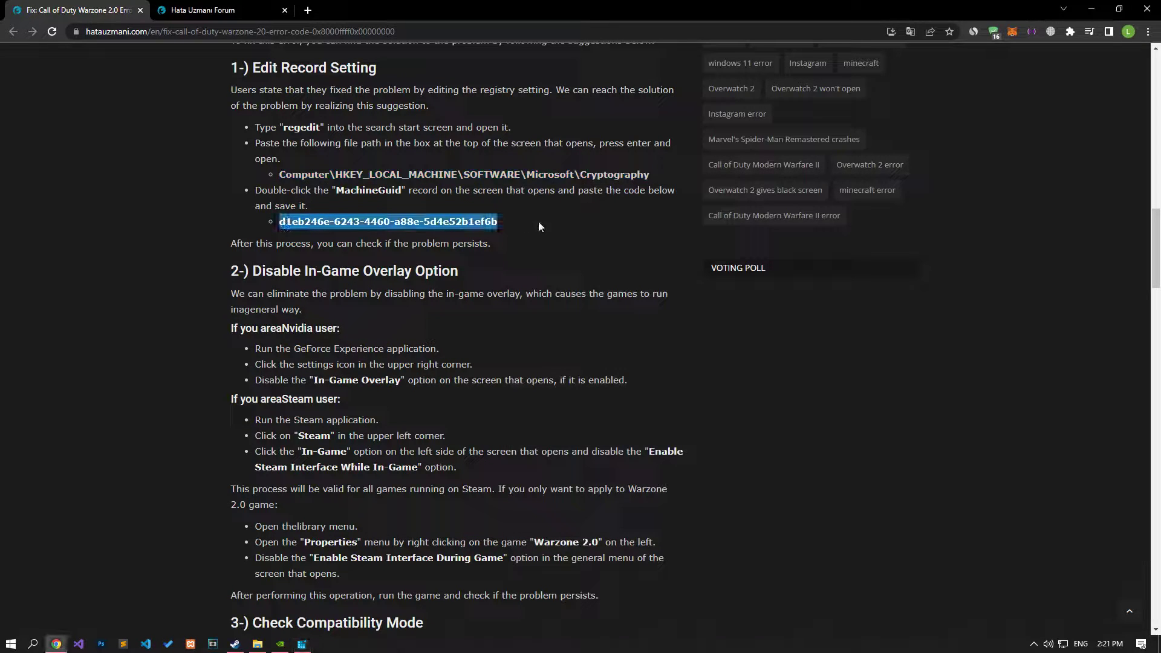
right_click(483, 218)
click(502, 226)
click(301, 644)
right_click(658, 300)
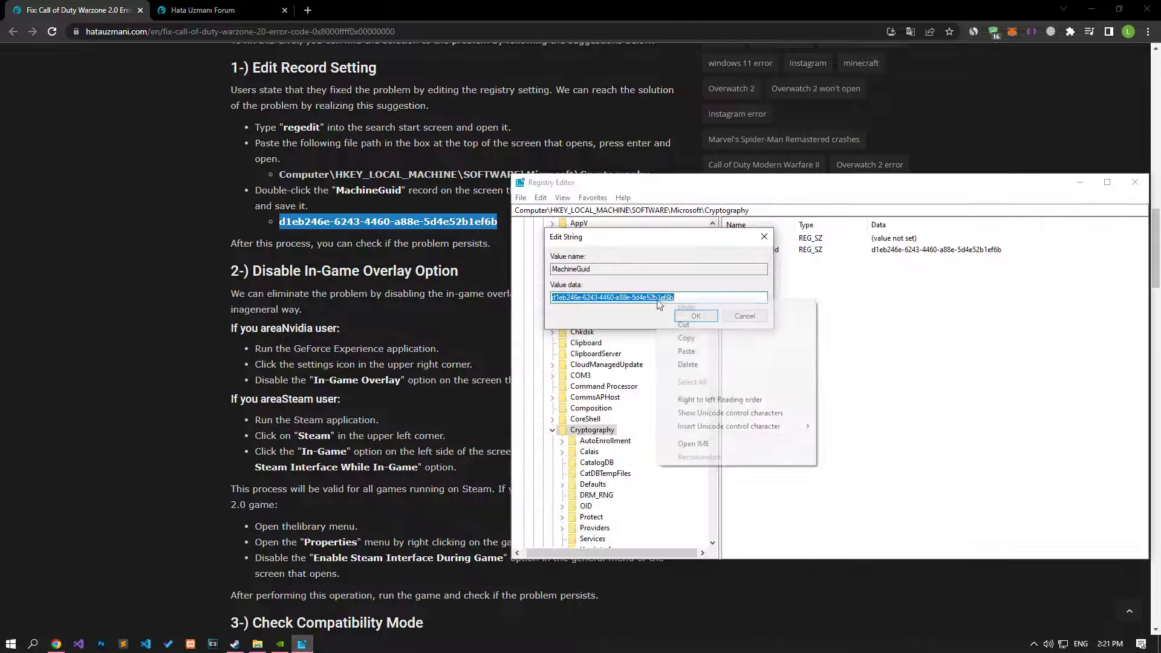
click(687, 351)
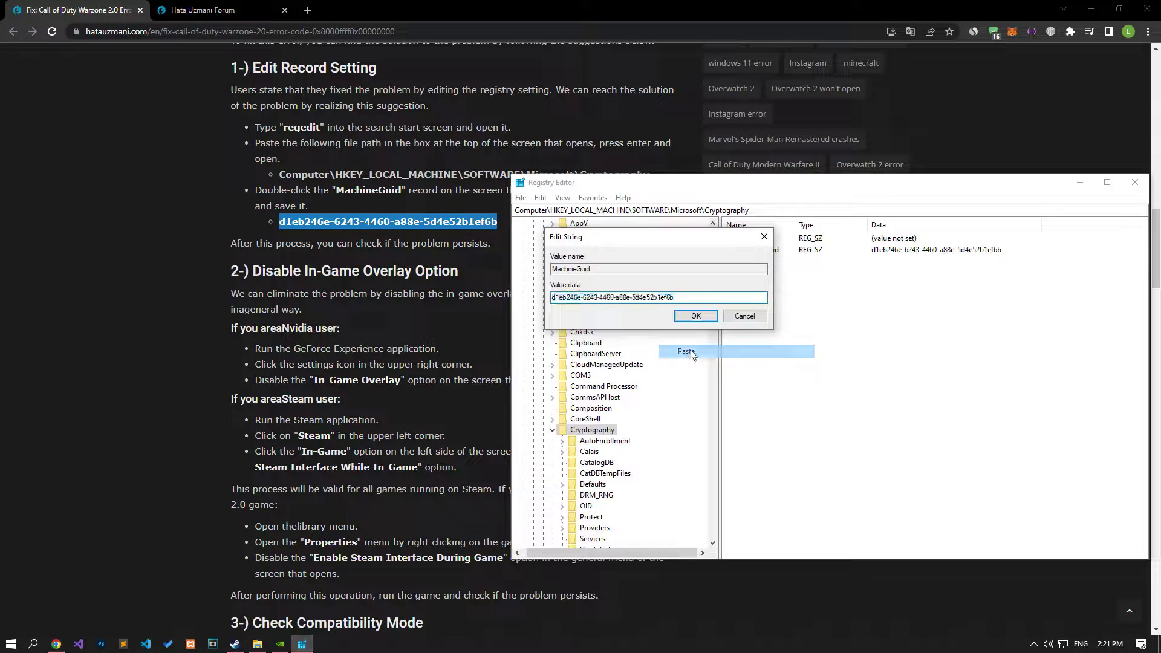
click(696, 316)
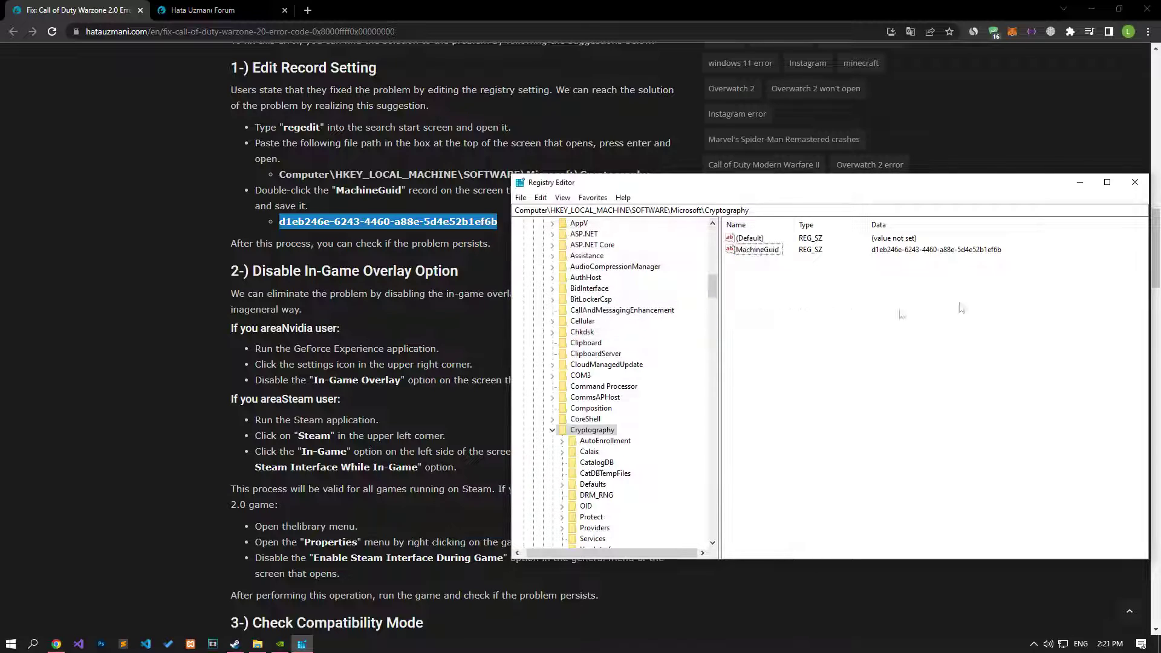
click(1135, 182)
Scroll the guide to Disable In-Game Overlay and review GeForce Experience's General settings.
click(235, 644)
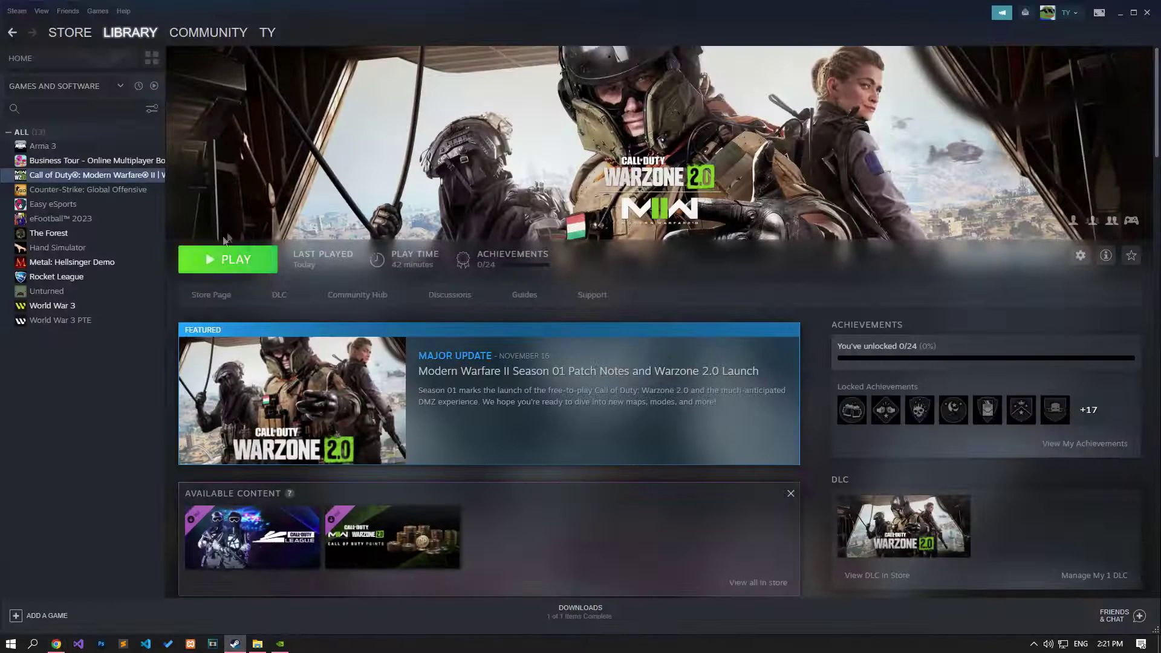
click(56, 645)
click(176, 304)
scroll(176, 304, down, 3)
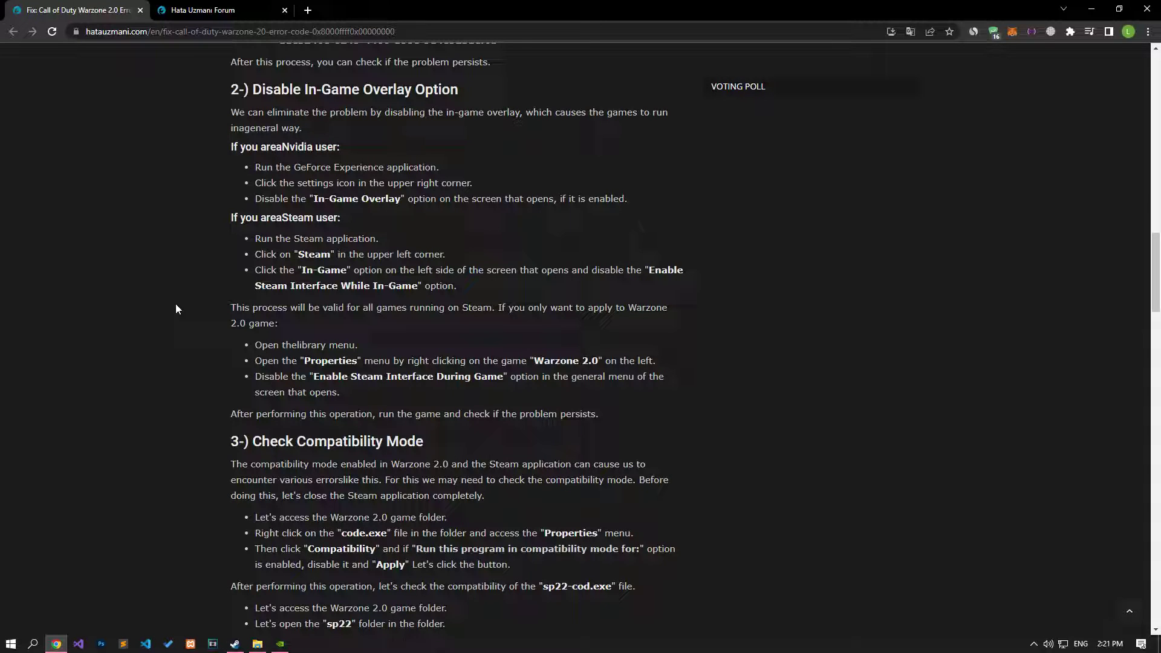
click(280, 644)
click(749, 117)
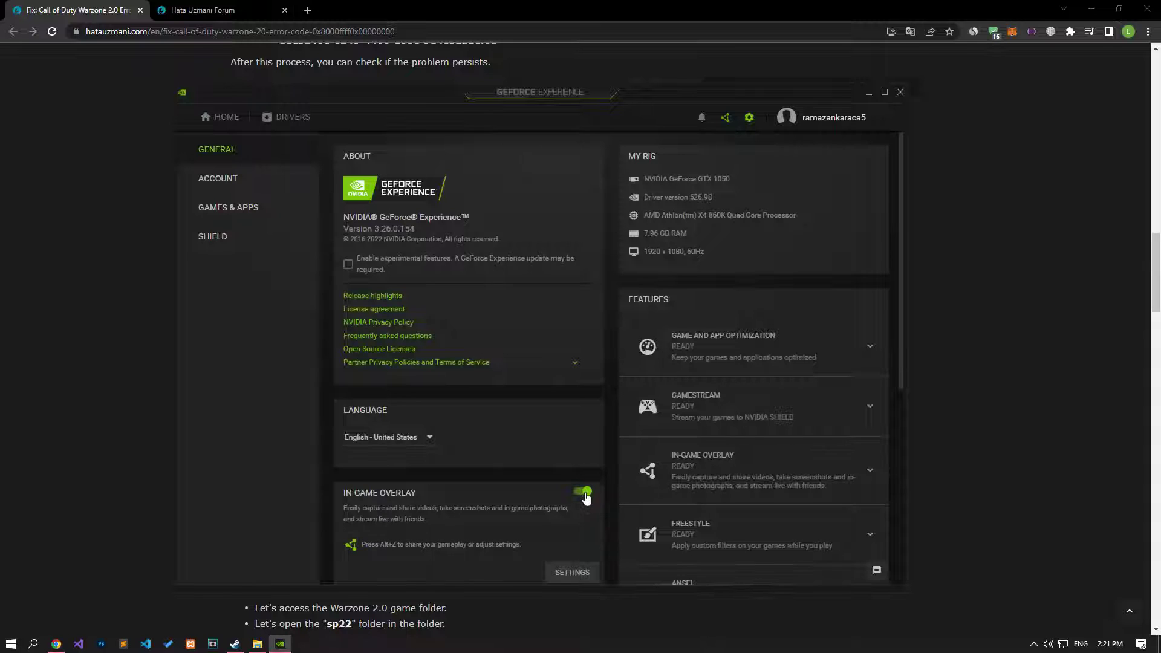
click(869, 92)
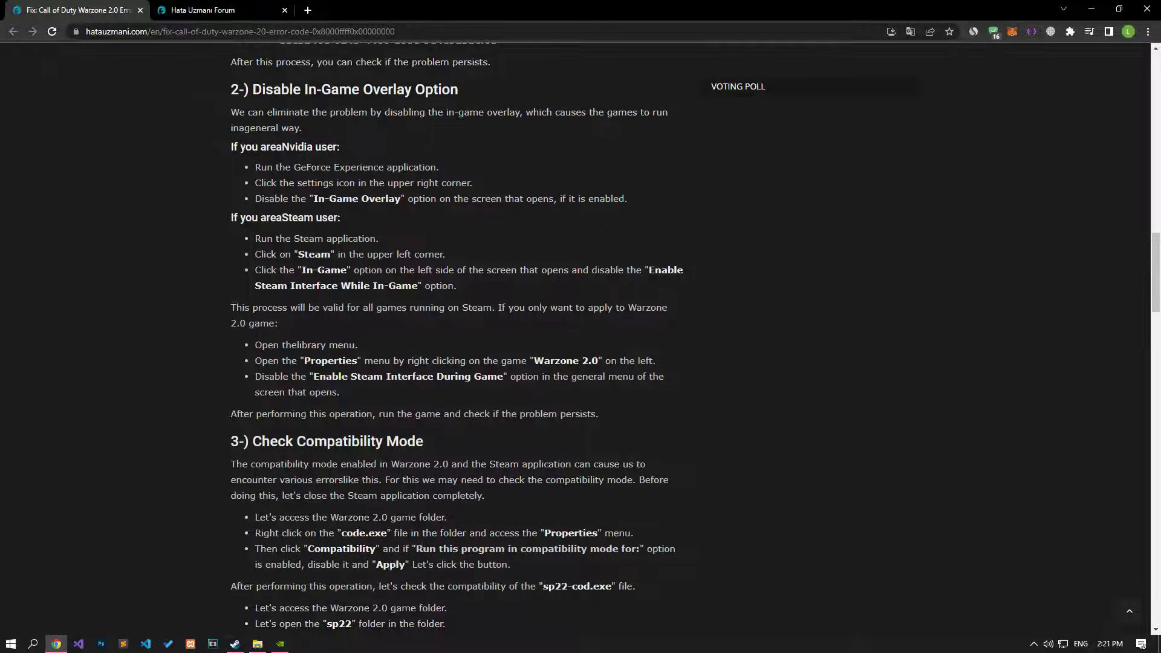
Check the overlay option in Call of Duty's Steam properties, then scroll the guide to step 4.
click(236, 644)
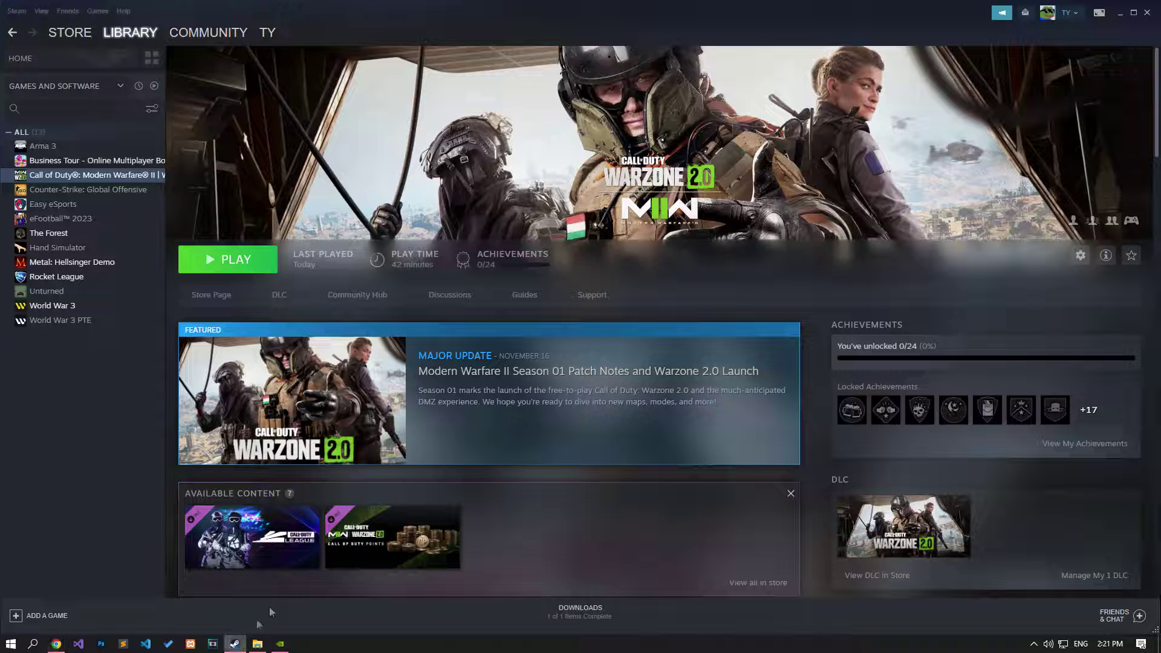
right_click(100, 177)
click(125, 248)
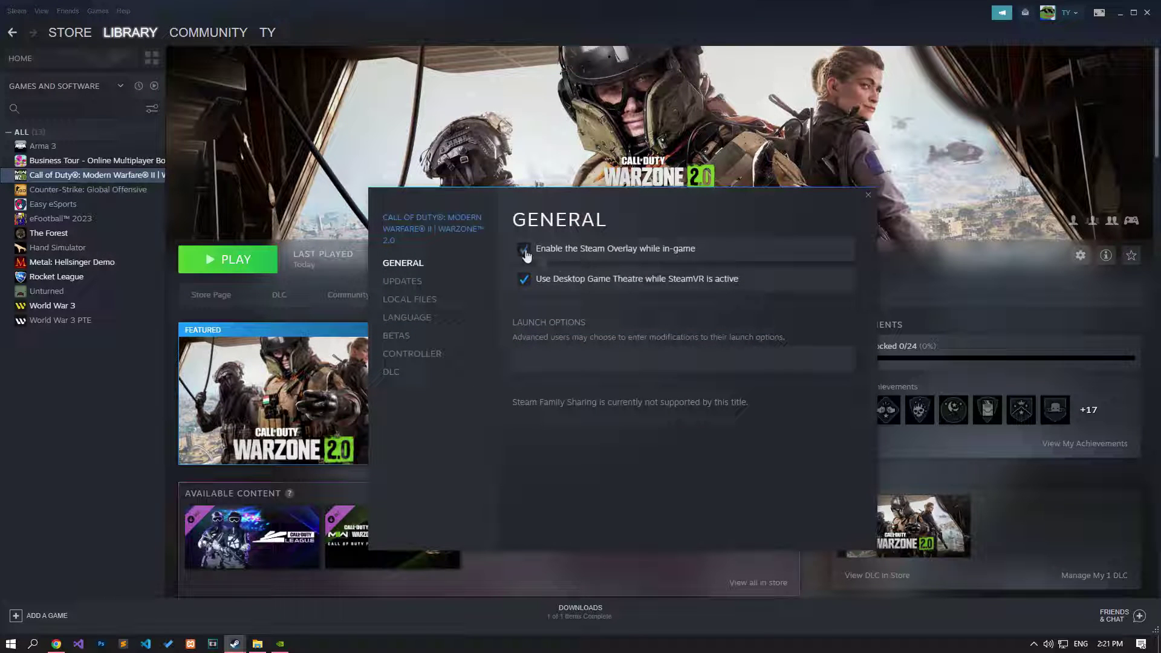
click(868, 196)
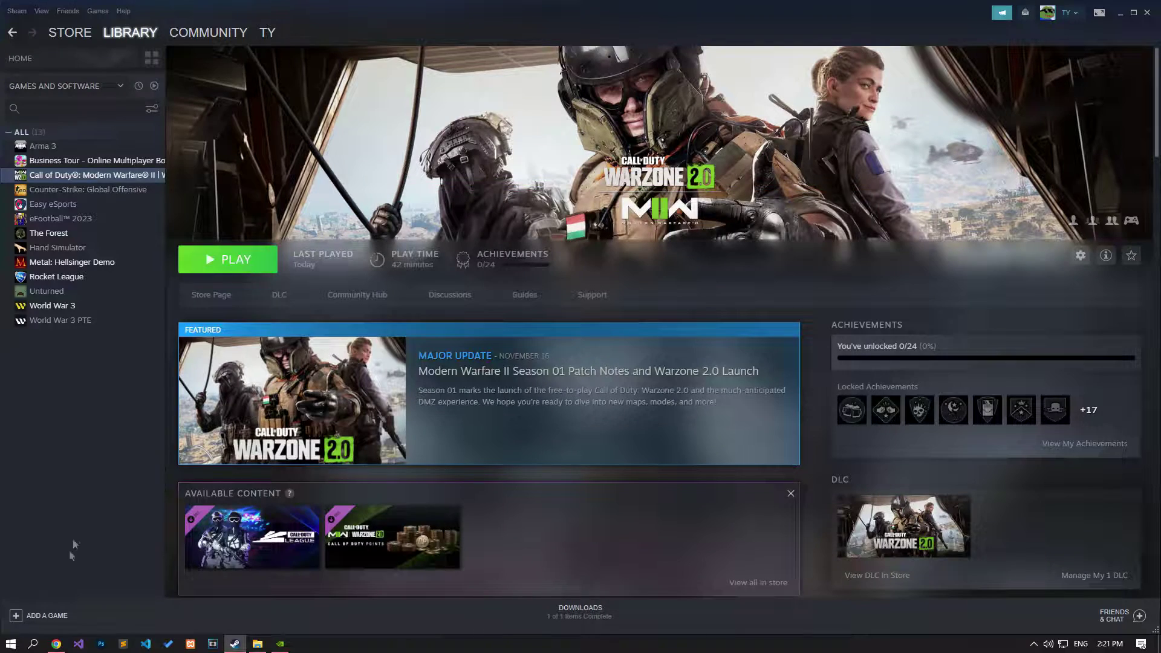
click(56, 643)
scroll(199, 407, down, 6)
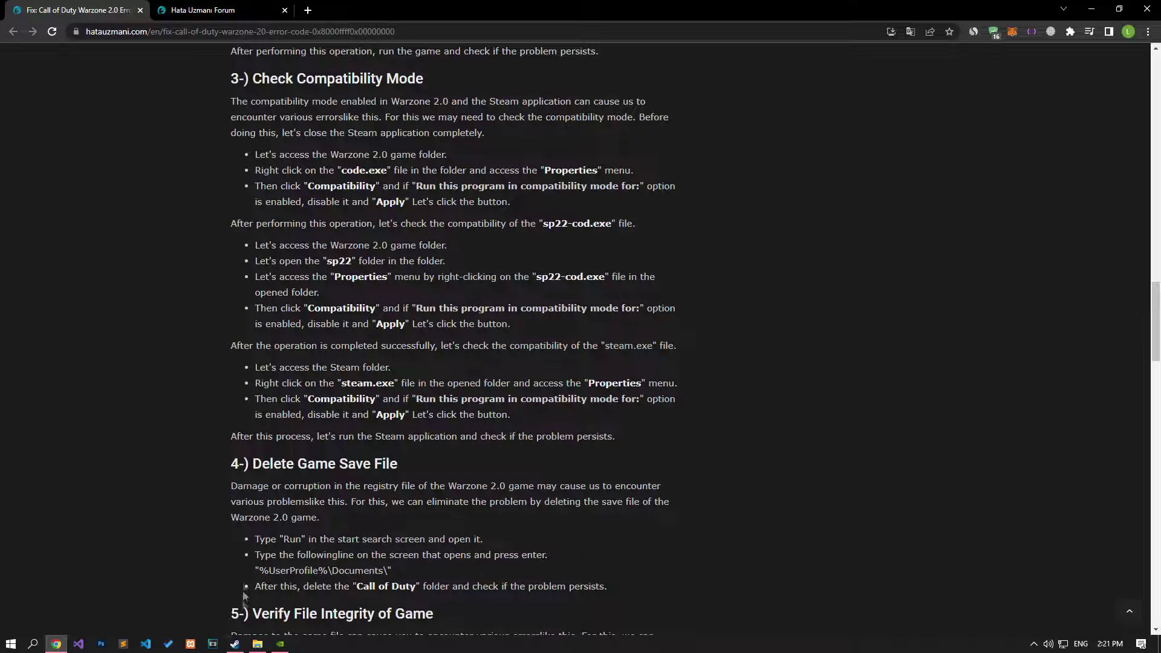
Open the Call of Duty install folder from the game's Steam Local Files properties.
click(257, 644)
click(236, 646)
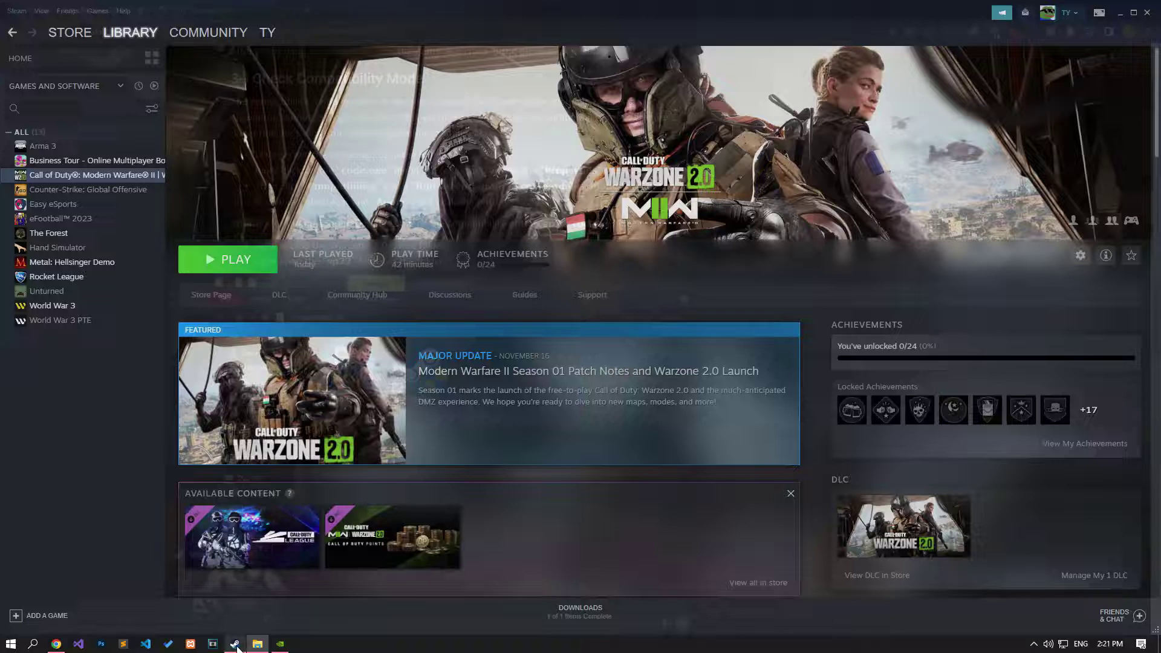
right_click(67, 176)
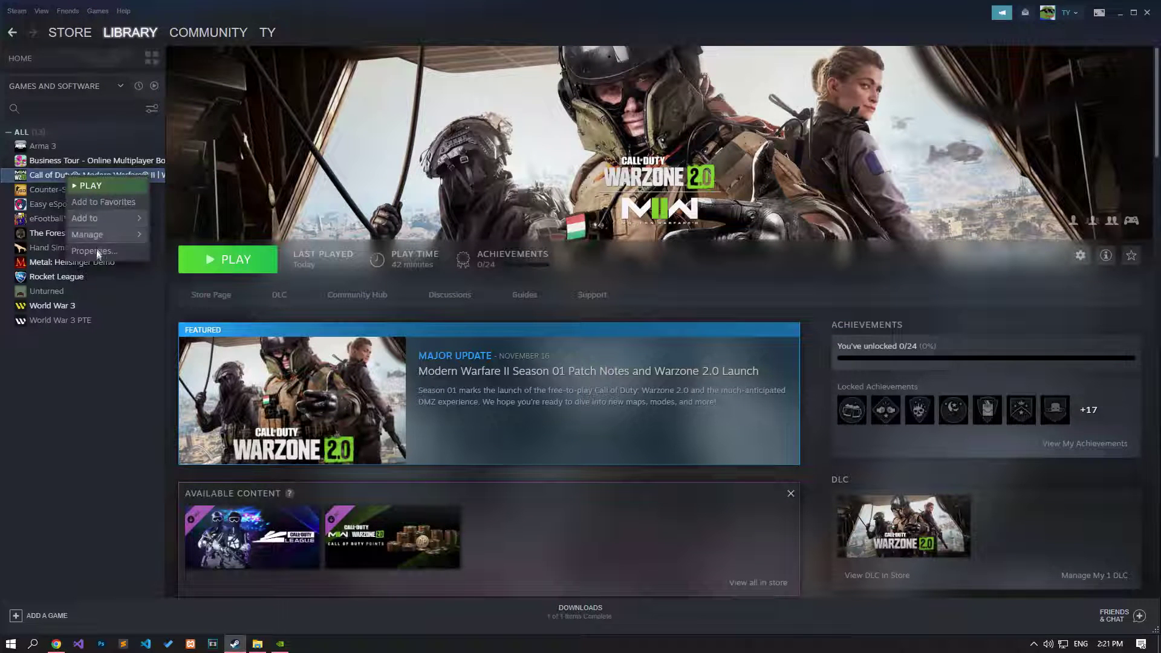
click(96, 254)
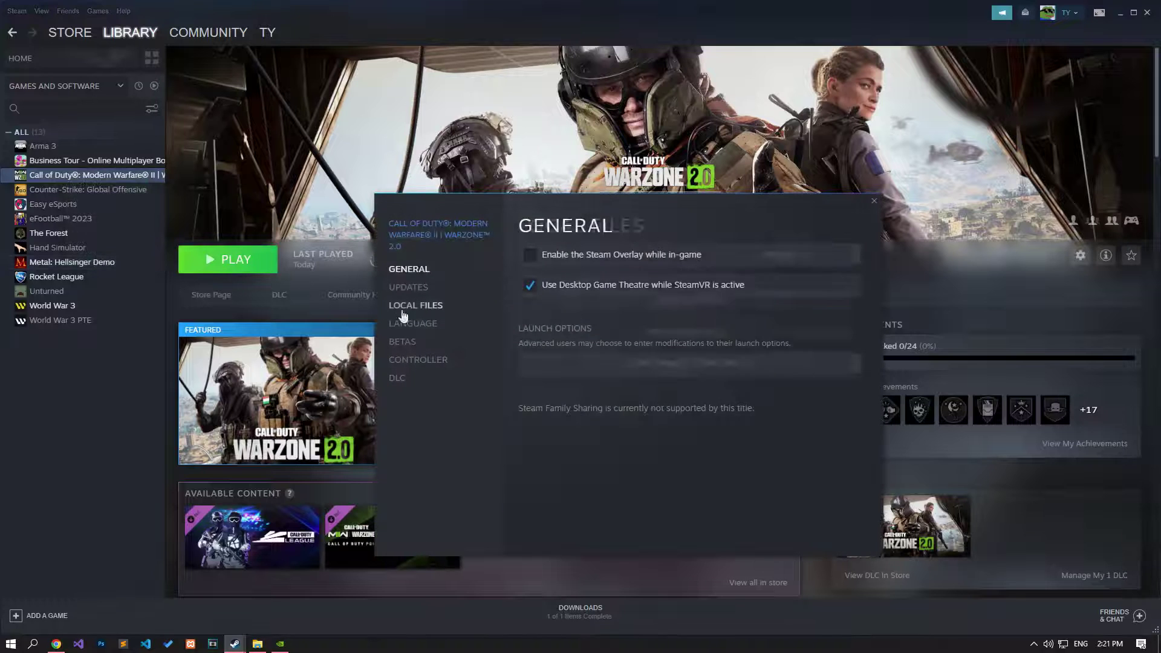
click(403, 311)
click(736, 261)
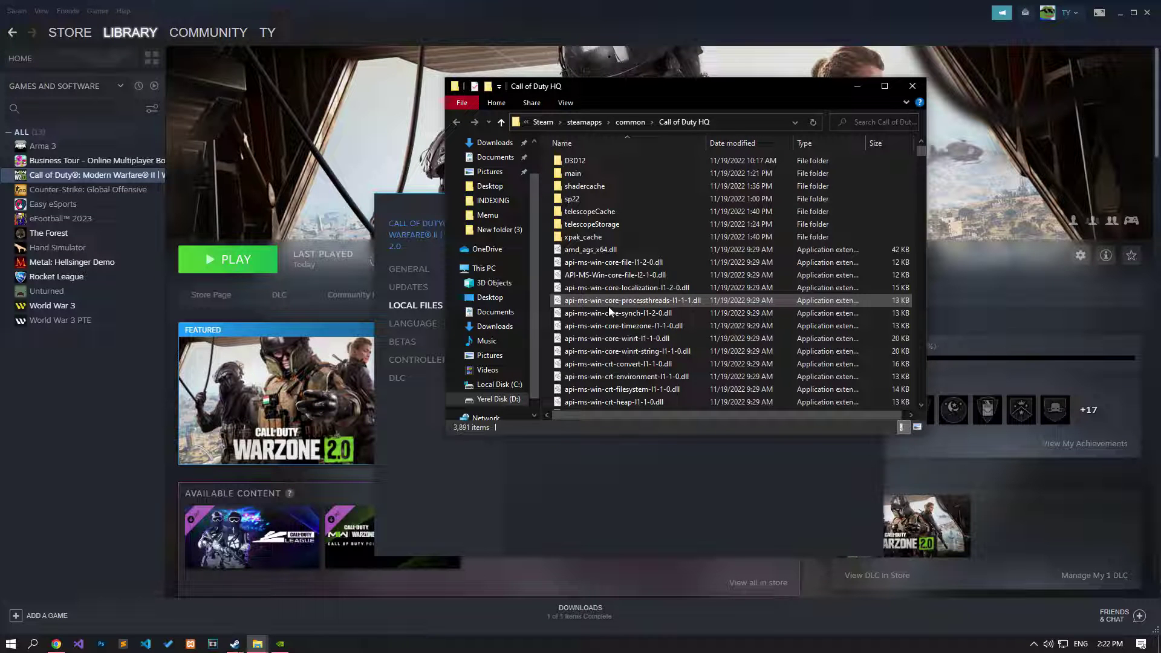
Set cod.exe to always run as administrator and close the Call of Duty HQ folder.
scroll(608, 306, down, 7)
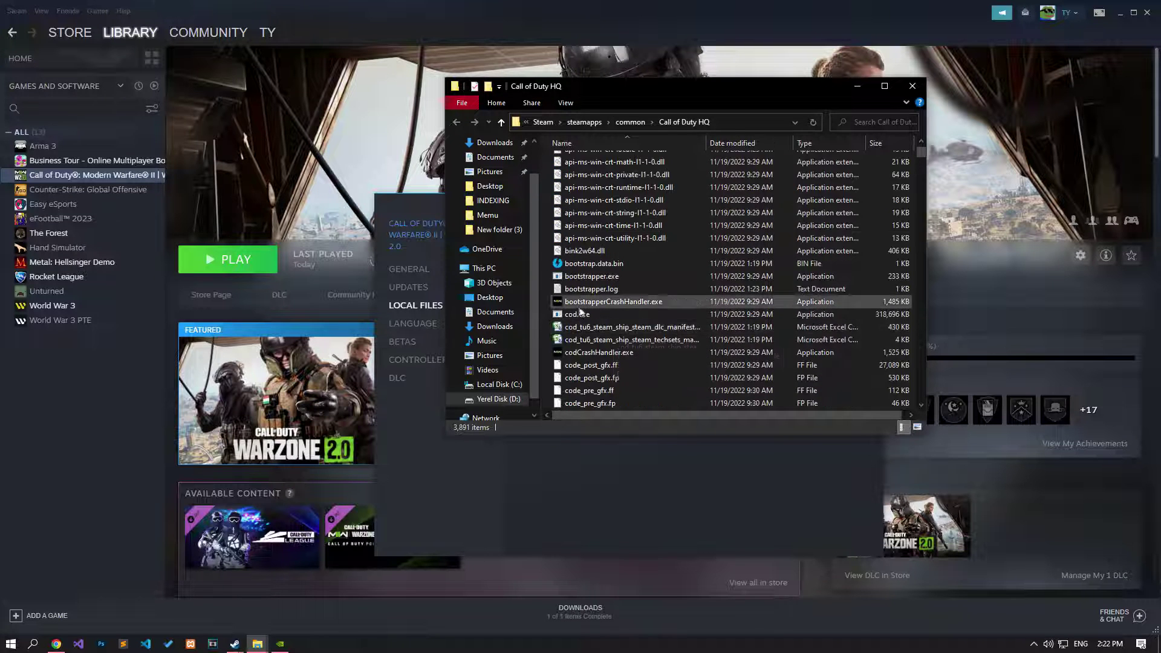
click(578, 316)
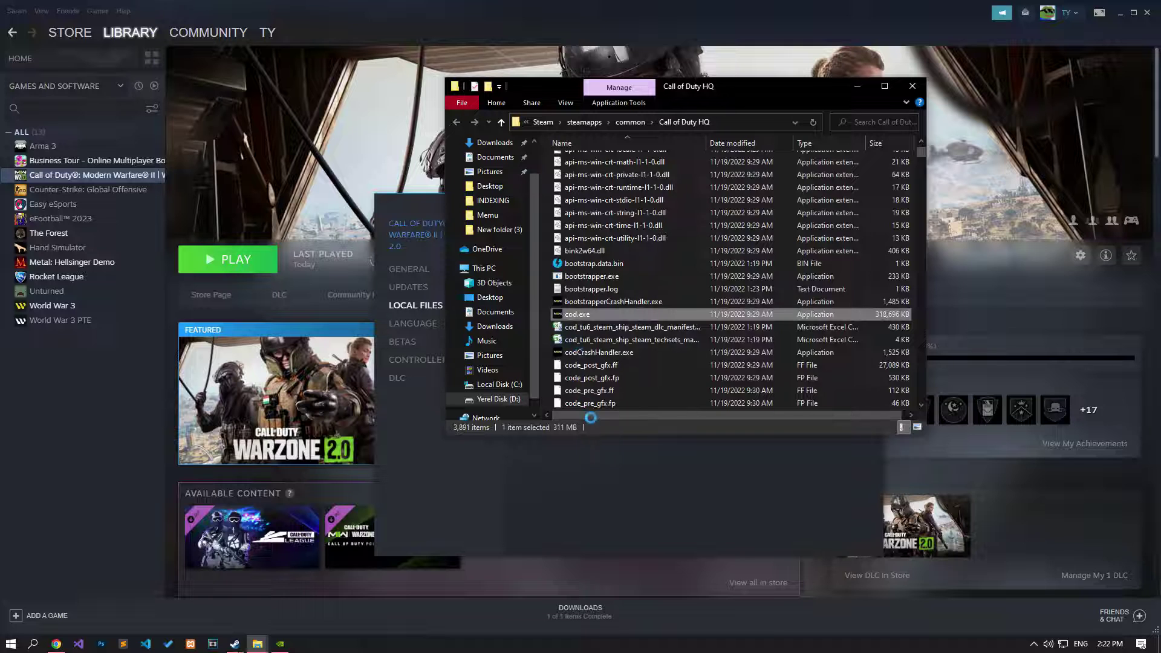
right_click(578, 316)
click(625, 627)
click(692, 332)
drag(681, 308, 612, 225)
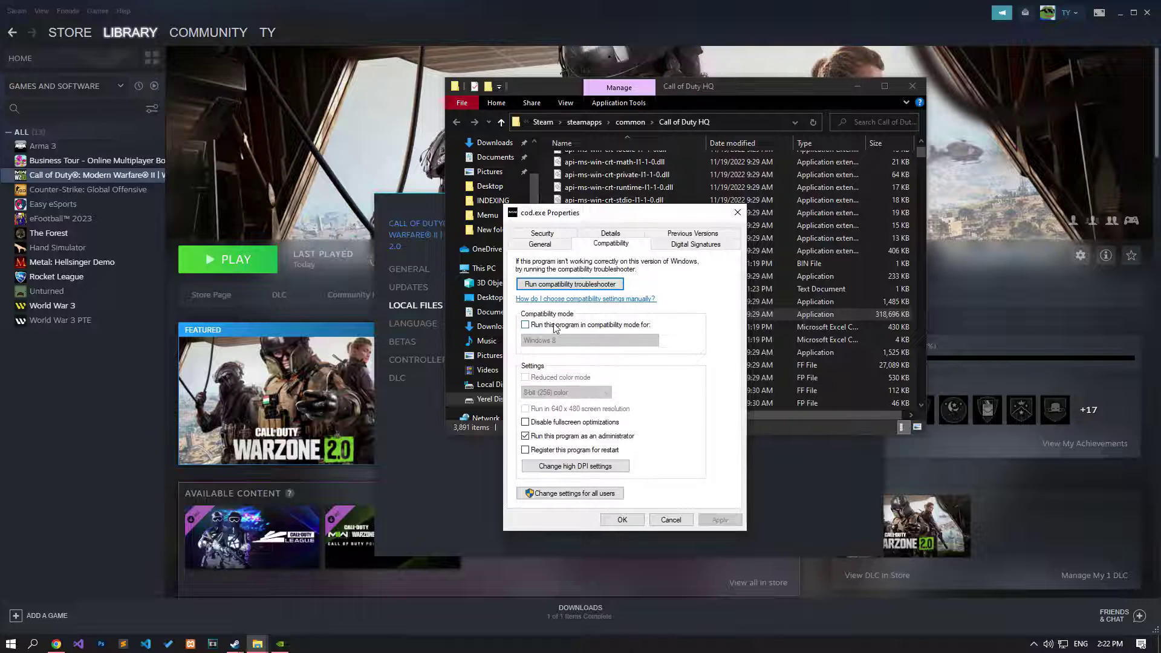
double_click(550, 441)
click(720, 520)
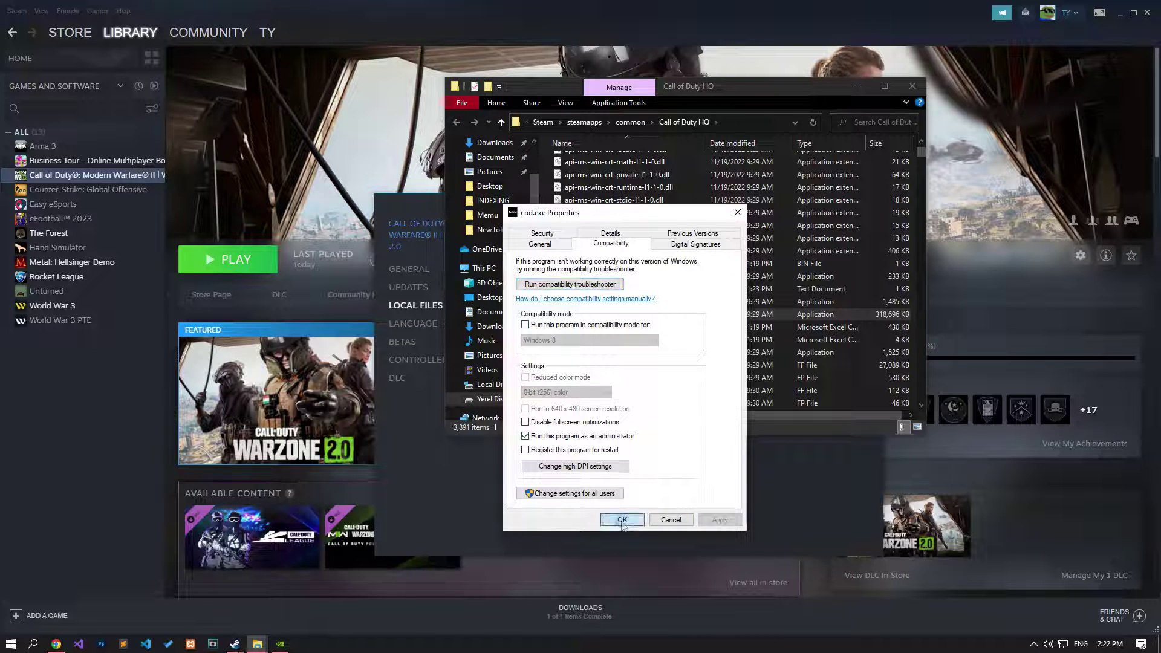
click(622, 520)
click(912, 86)
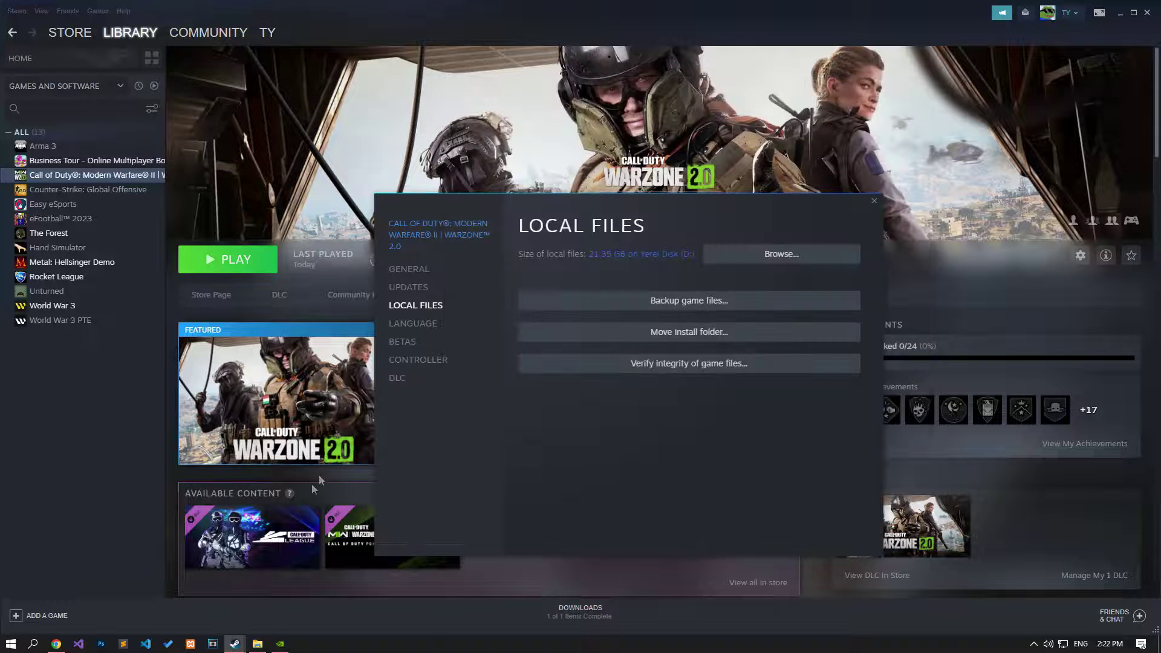
Set the Battle.net shortcut in New folder (3) to run as administrator.
click(257, 644)
click(356, 383)
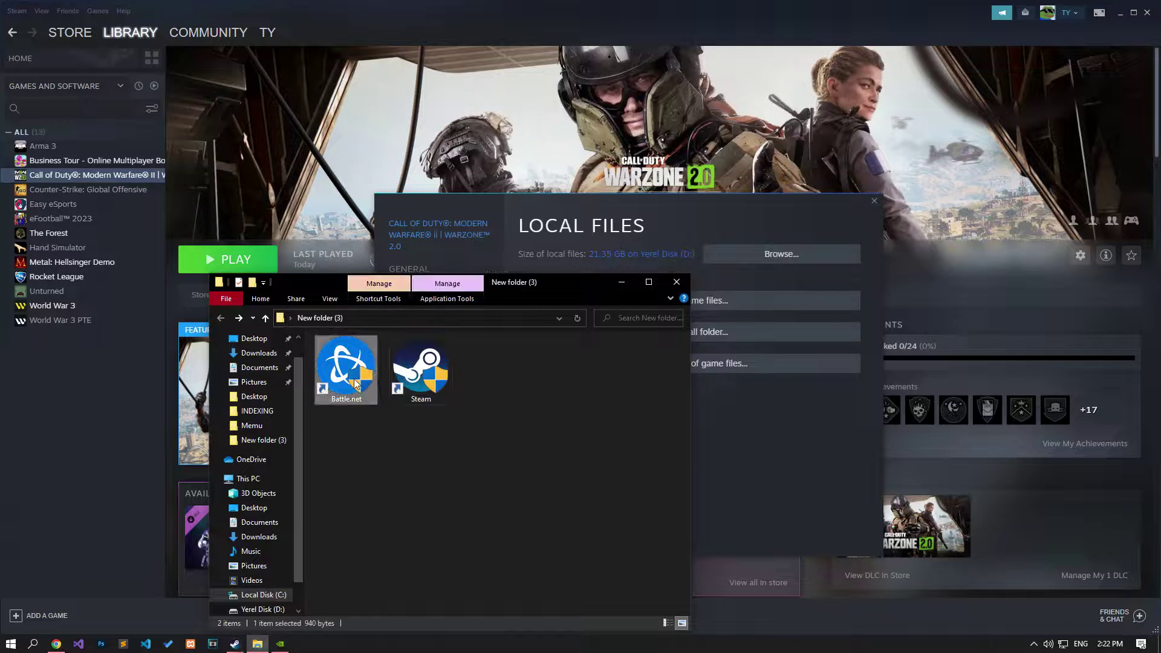
right_click(356, 383)
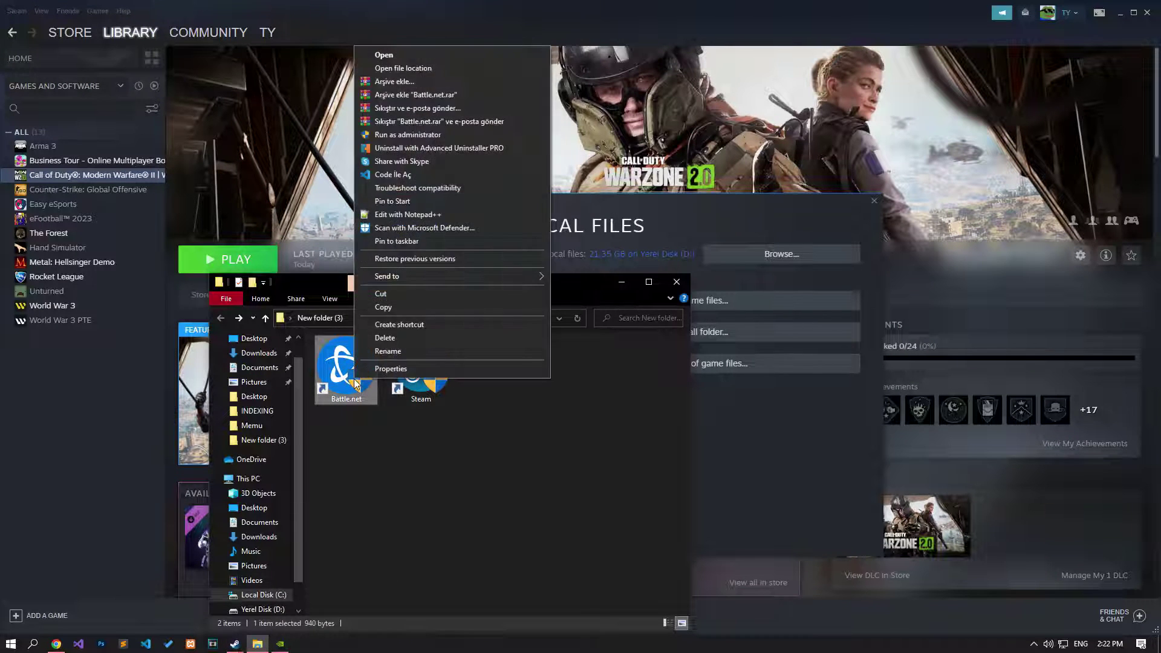
click(392, 369)
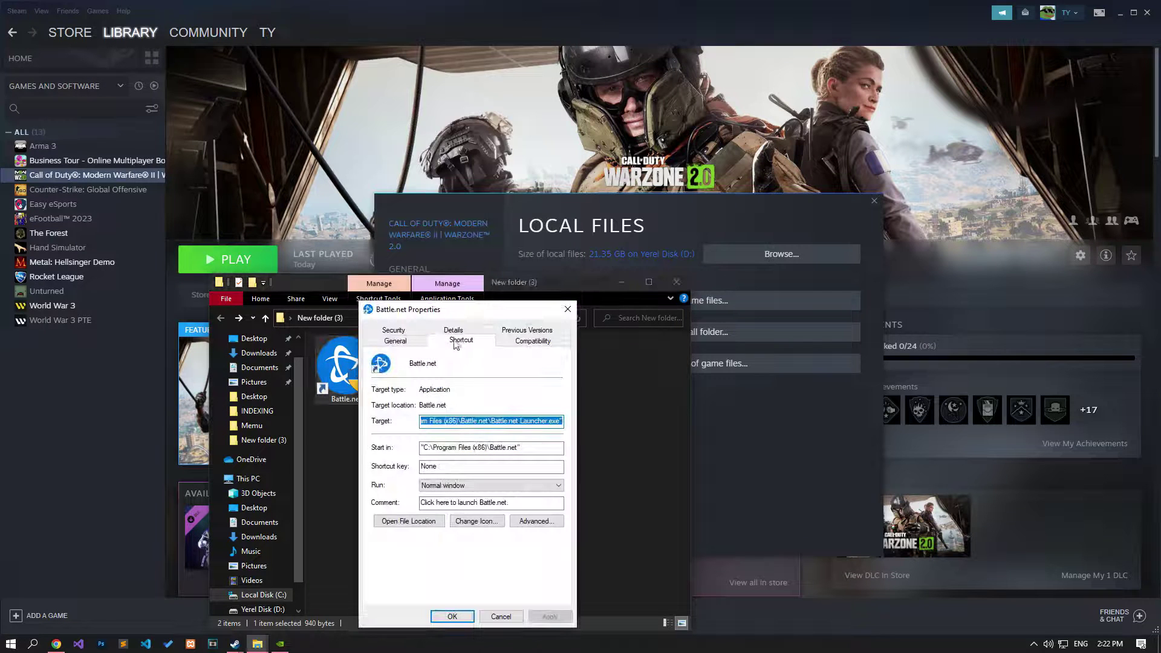
click(526, 341)
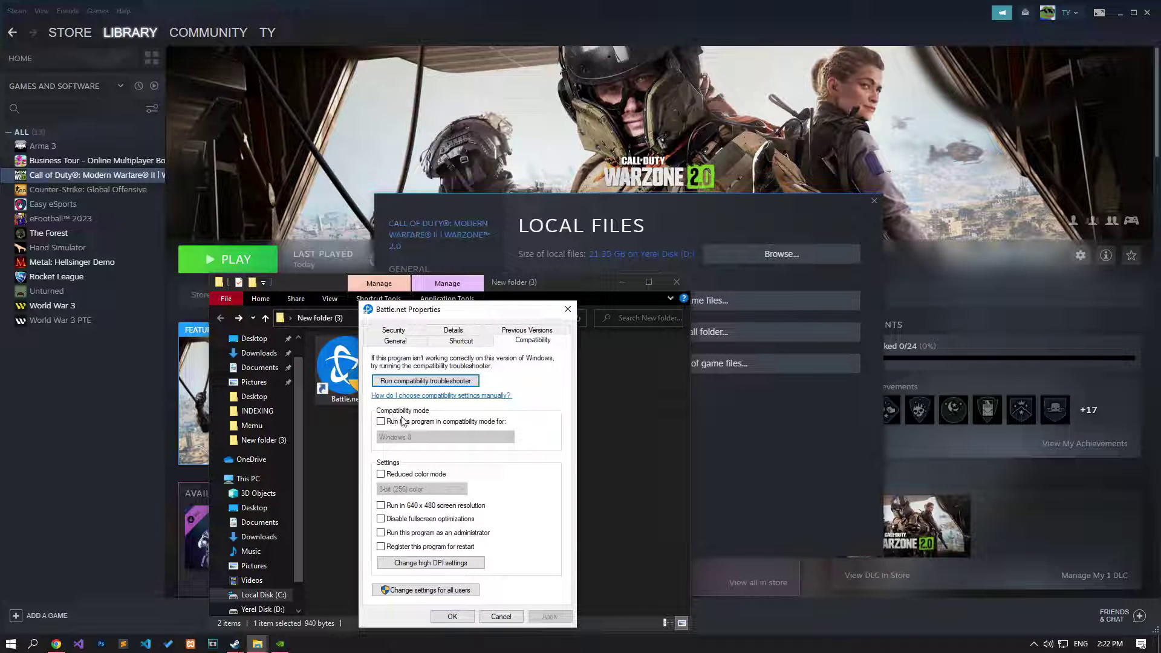
click(403, 540)
click(557, 617)
click(453, 617)
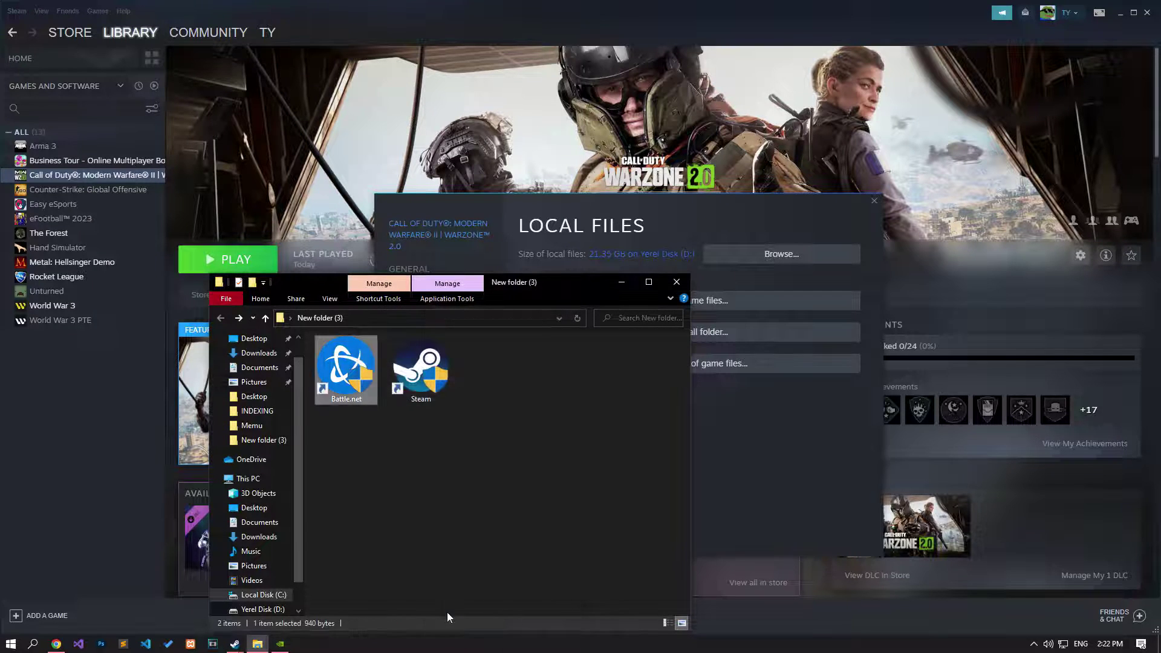
Set the Steam shortcut in the same folder to run as administrator.
right_click(431, 379)
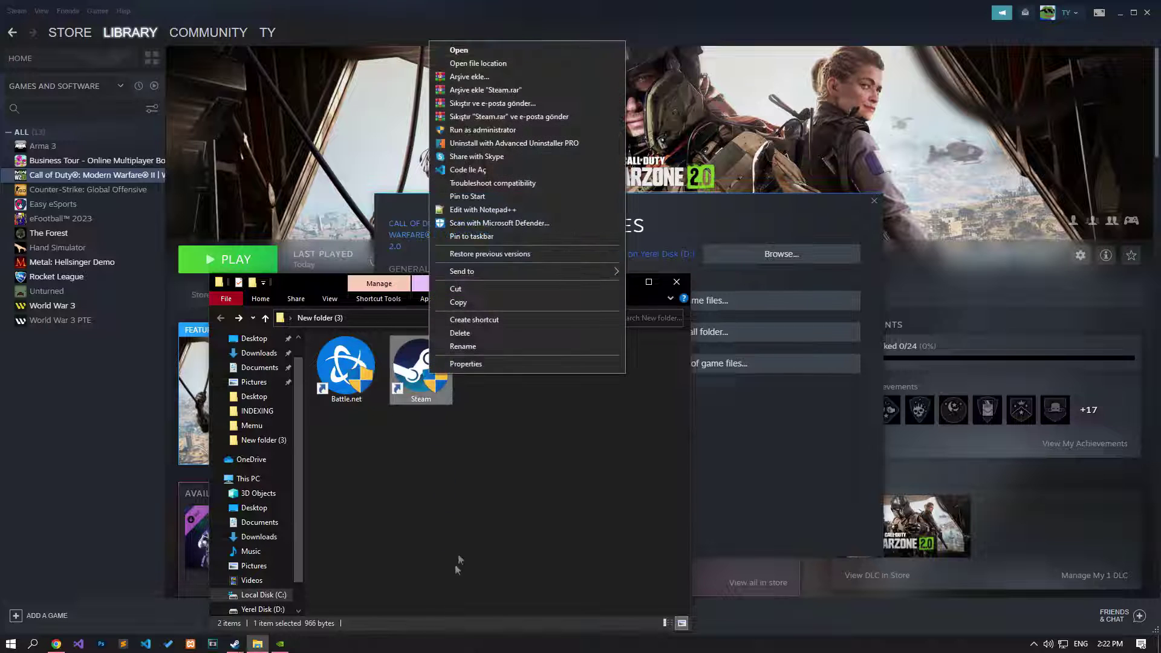
click(481, 366)
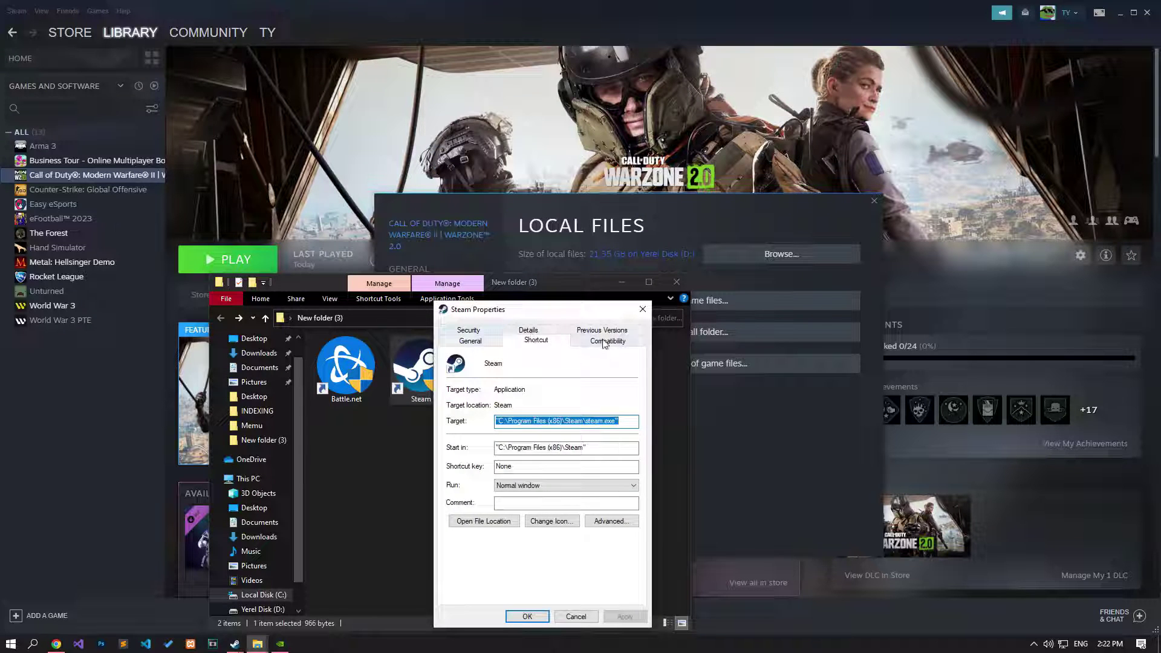
click(605, 341)
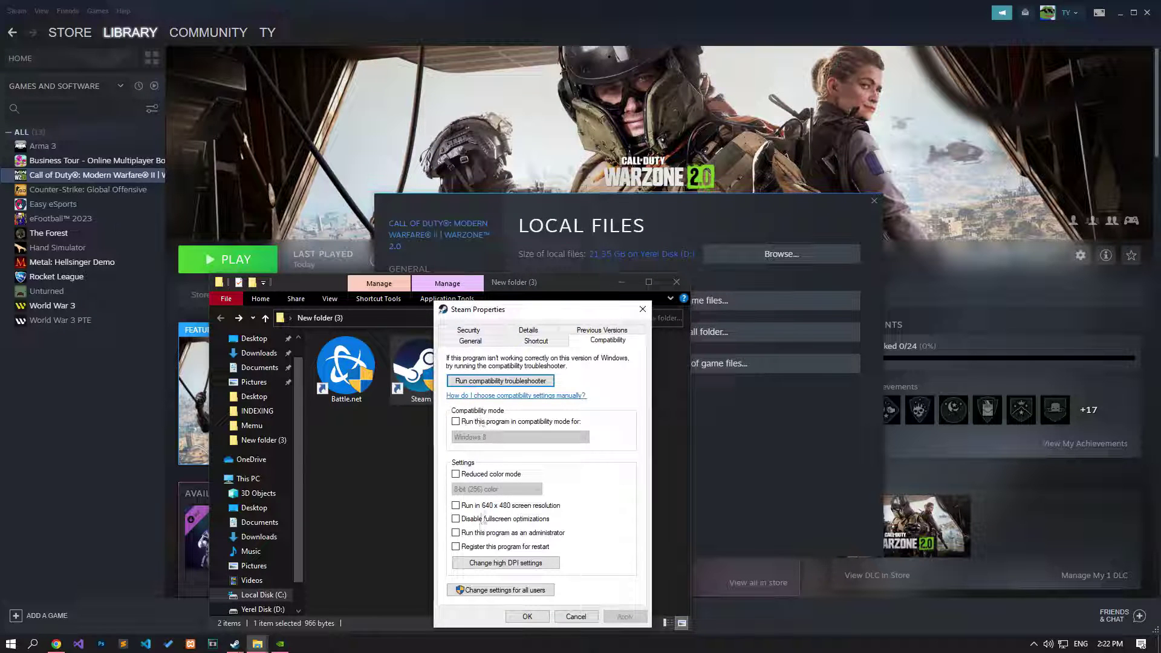
click(499, 535)
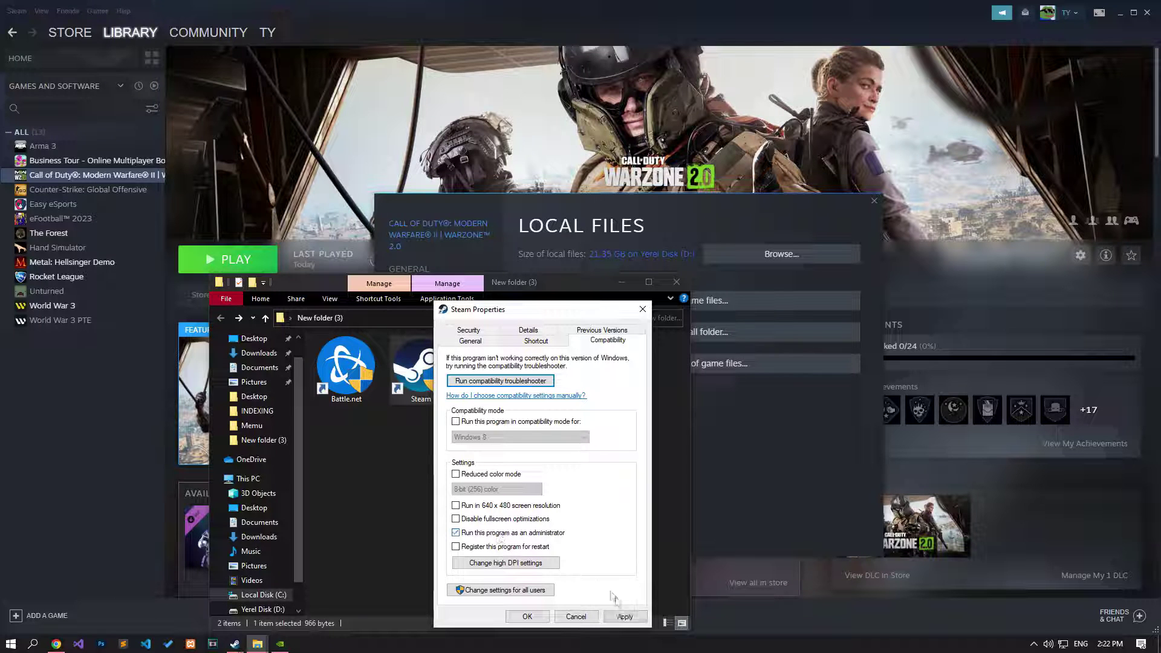
click(528, 616)
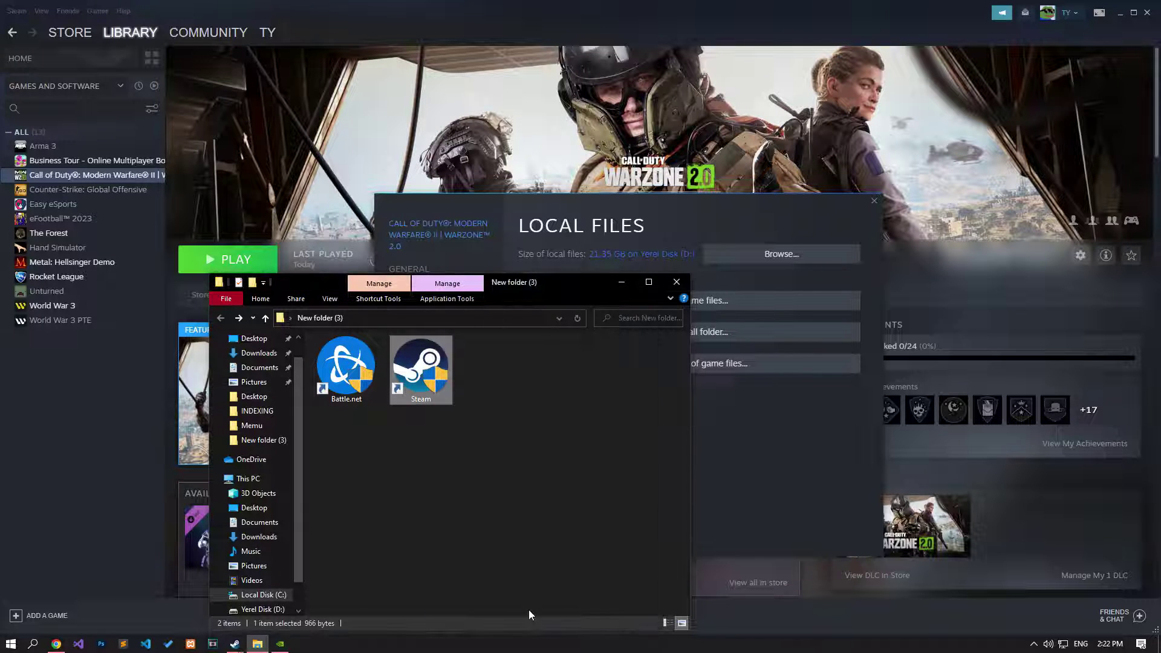
Close the game's Steam properties and scroll the guide to Delete Game Save File.
click(874, 201)
click(5, 11)
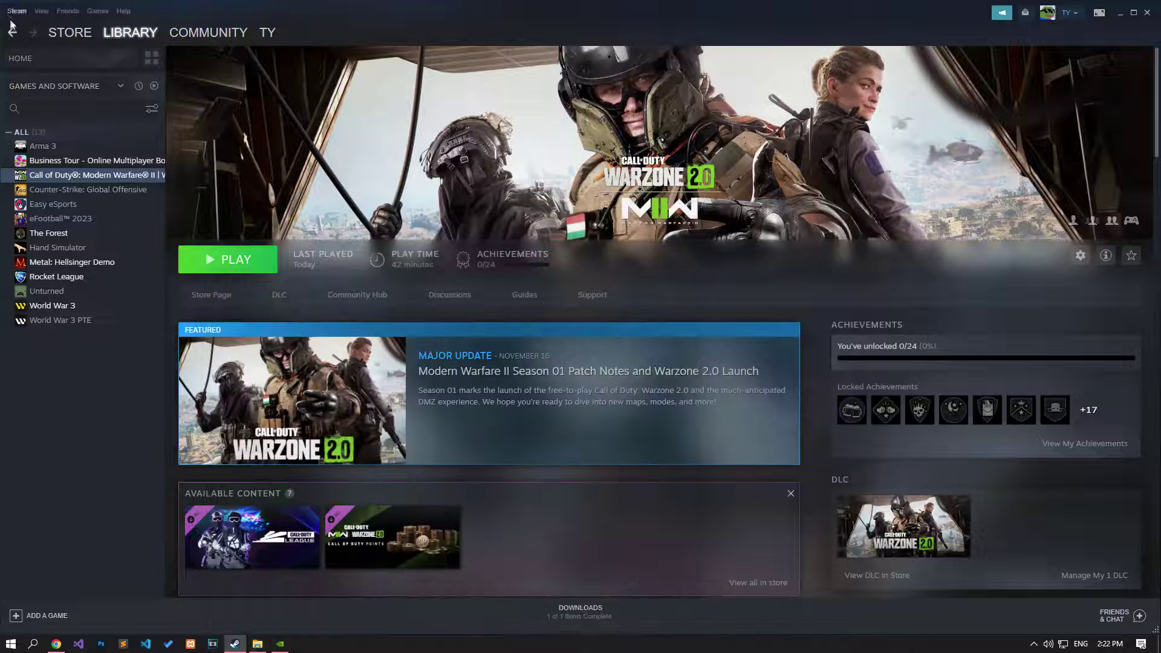
click(17, 11)
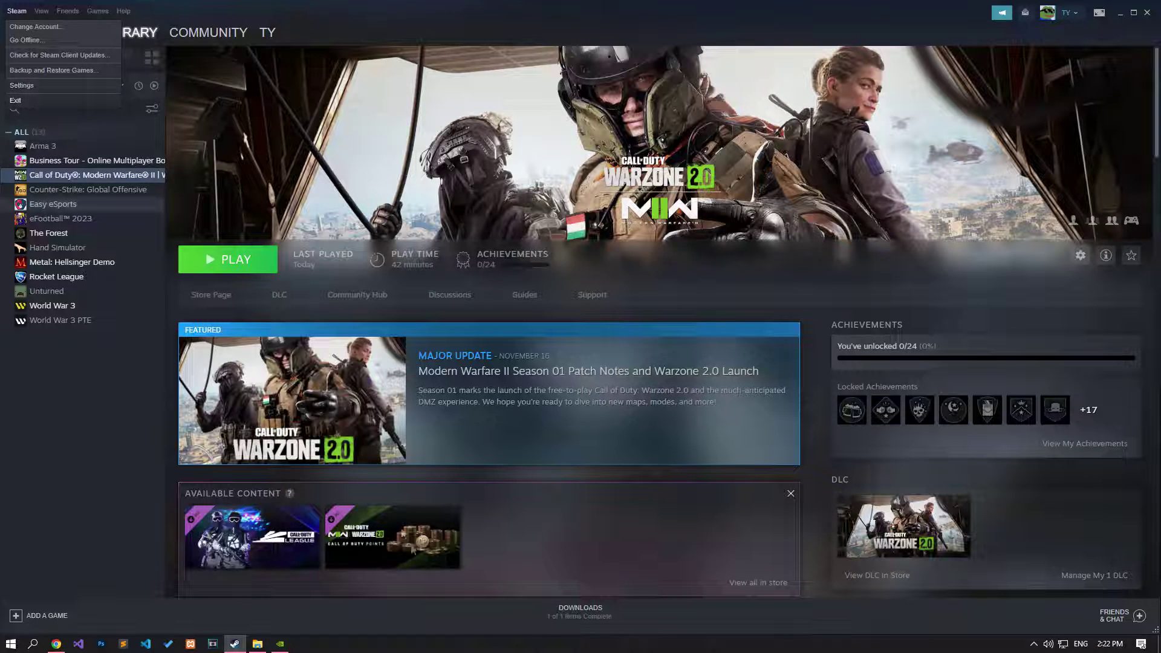
click(258, 643)
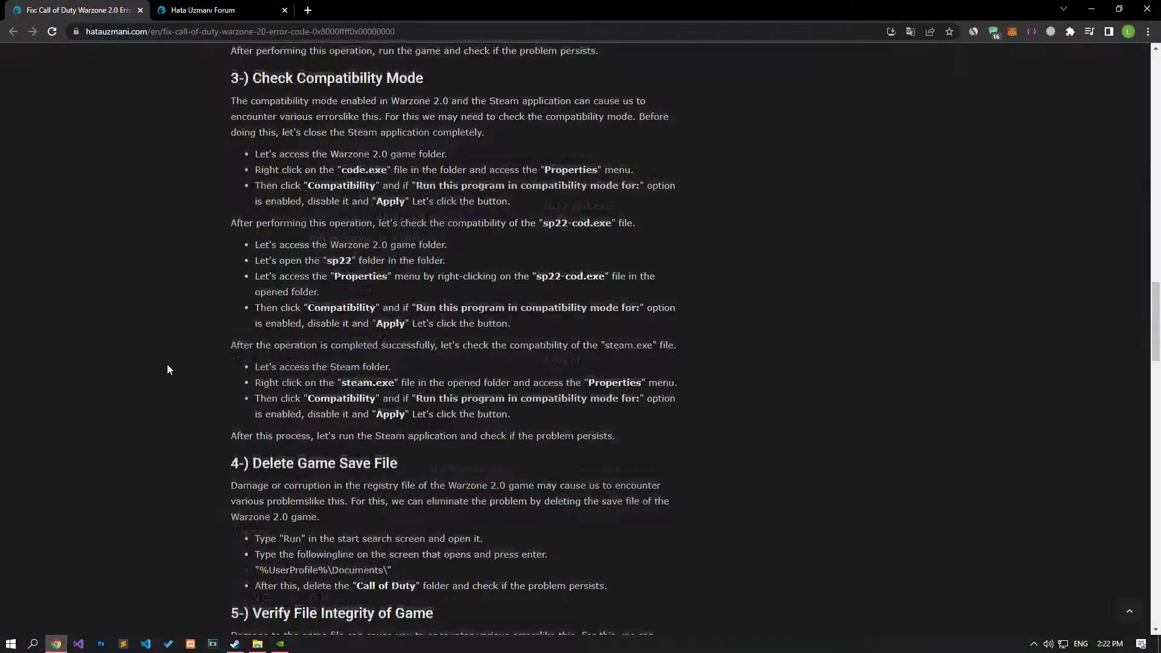
scroll(167, 364, down, 3)
scroll(167, 364, down, 3)
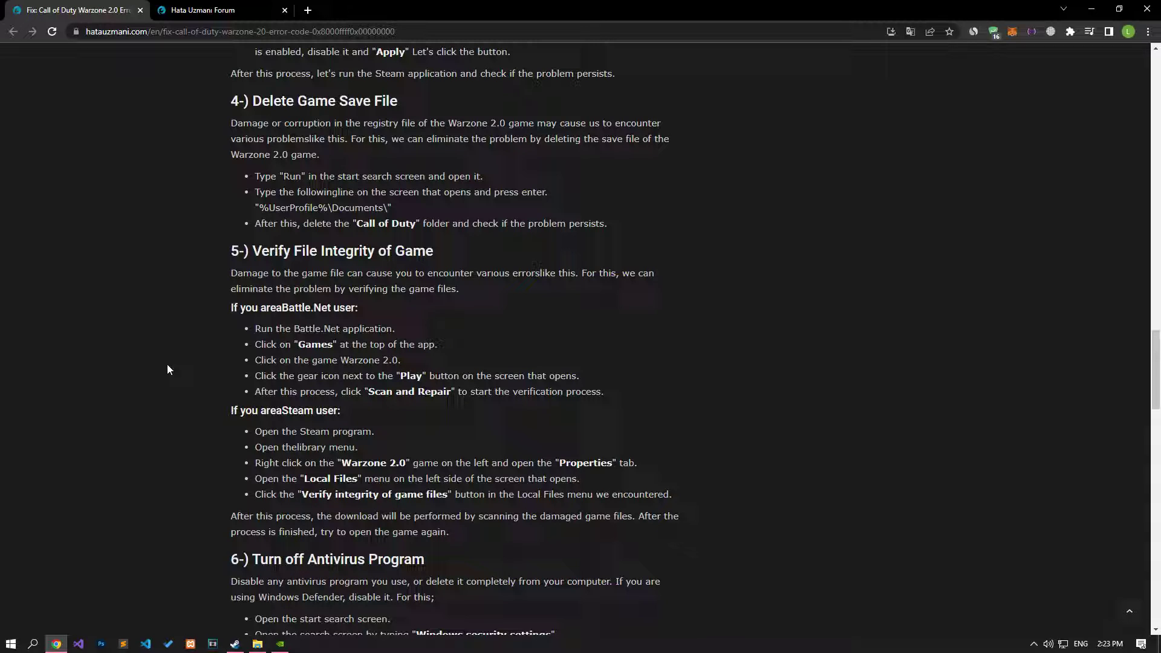
Open %UserProfile%\Documents\ through the Run dialog using the path copied from the guide.
drag(259, 207, 388, 204)
right_click(388, 204)
click(402, 213)
key(super)
text(run)
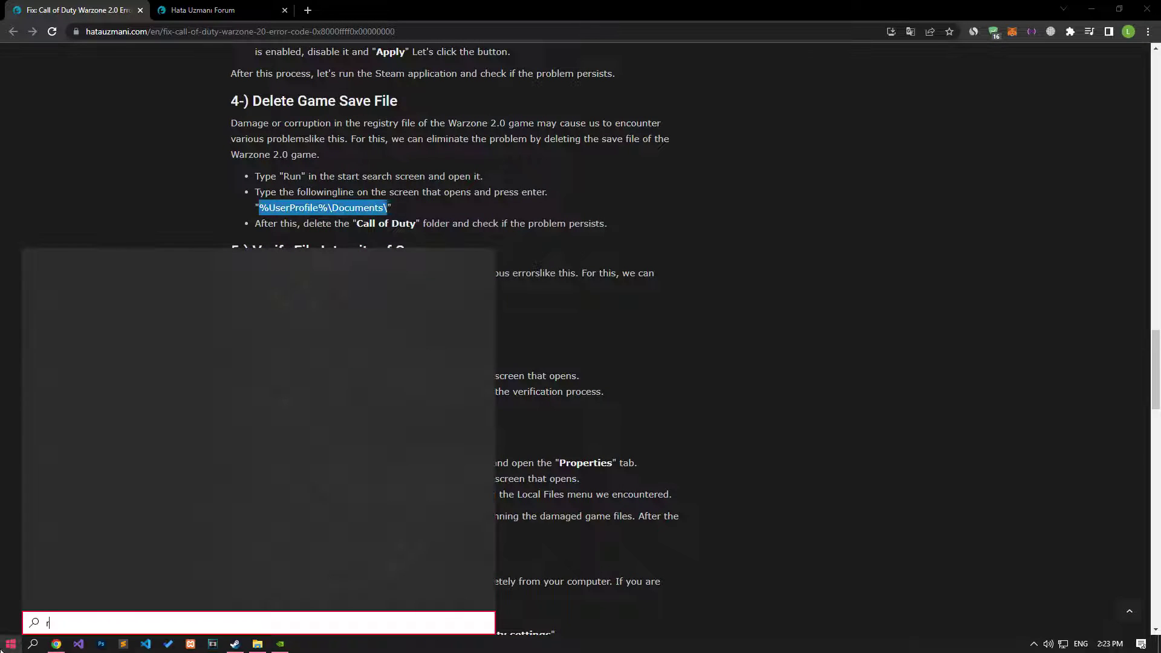
click(92, 329)
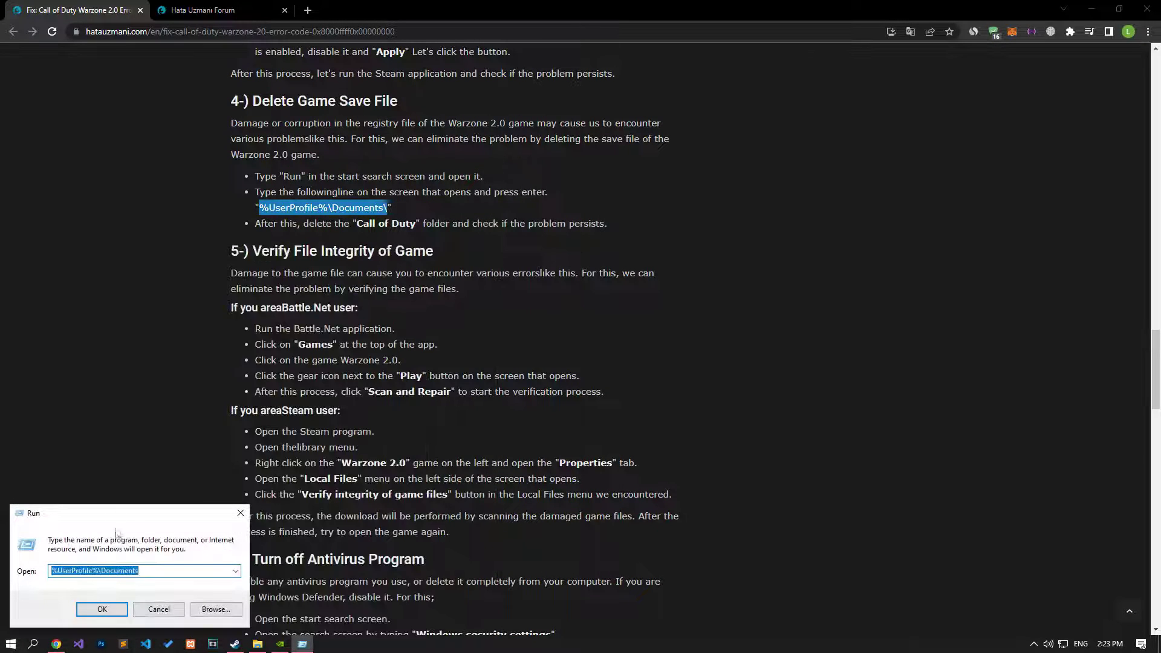
right_click(113, 568)
click(145, 452)
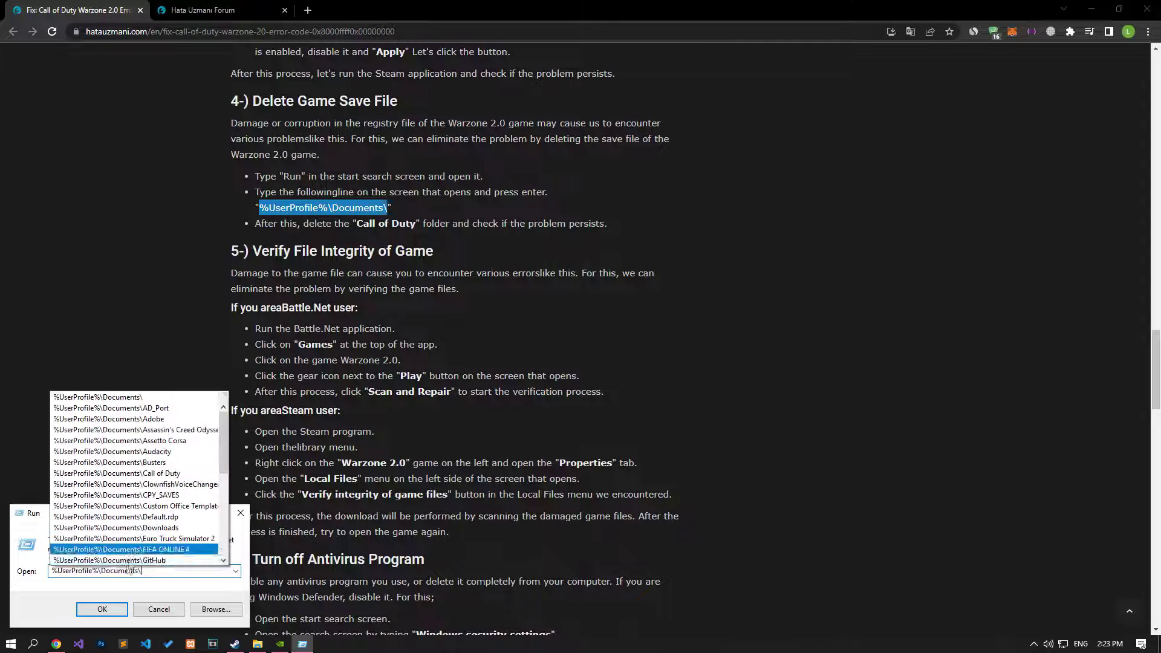
click(103, 609)
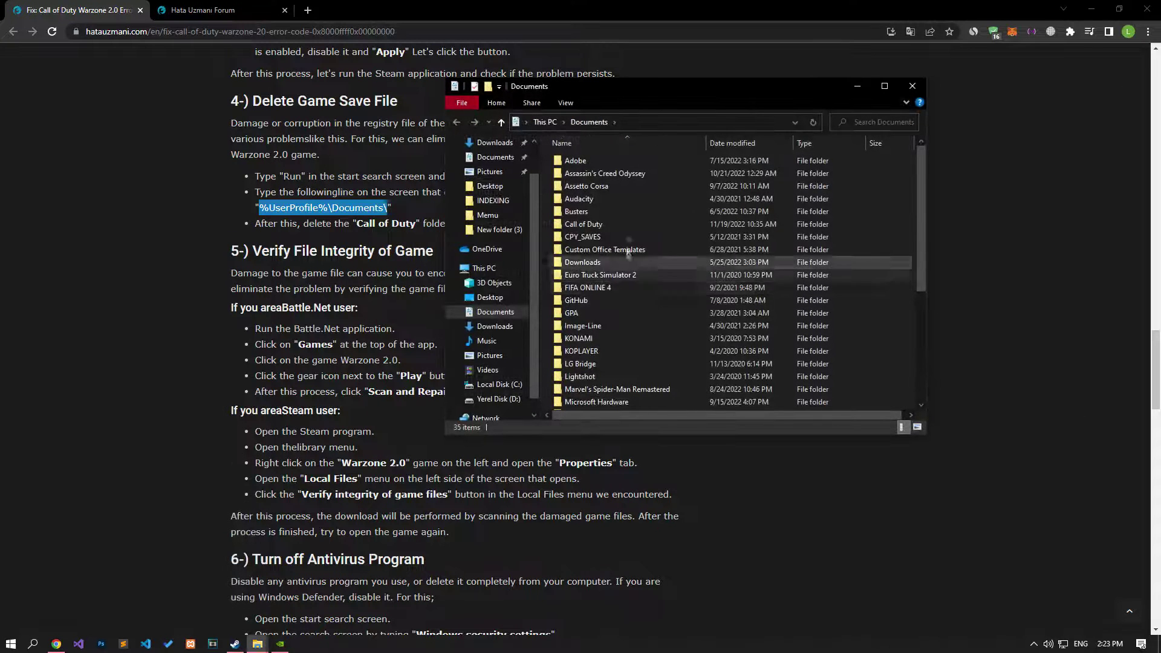
Delete the Call of Duty folder and close the Documents window.
click(584, 226)
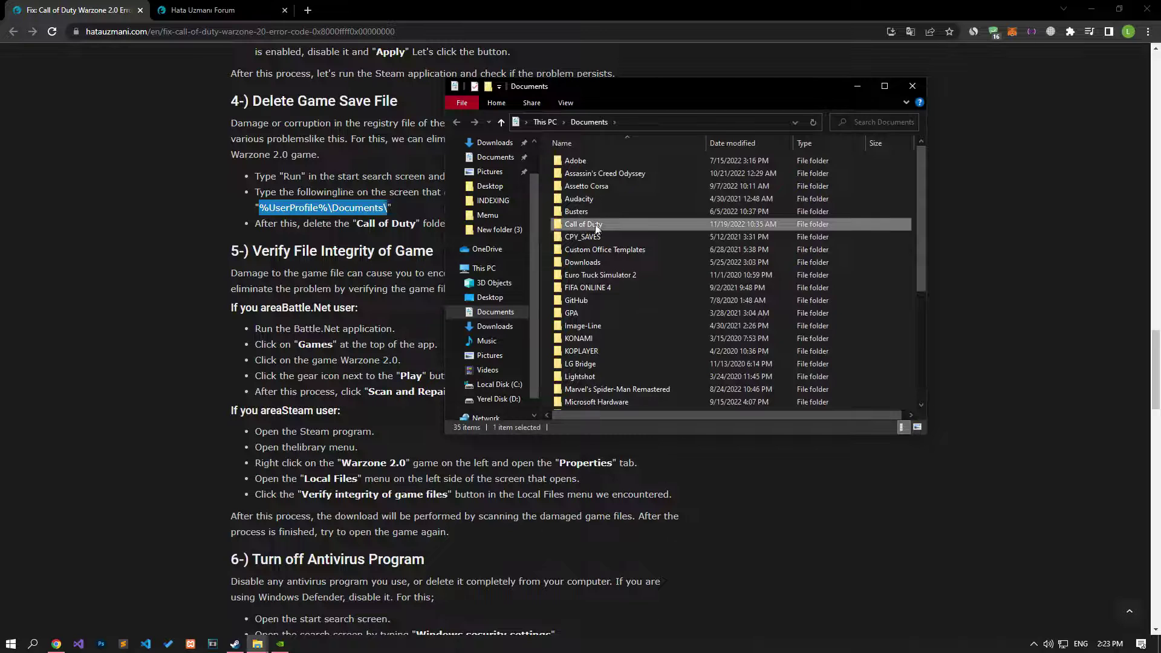
right_click(595, 225)
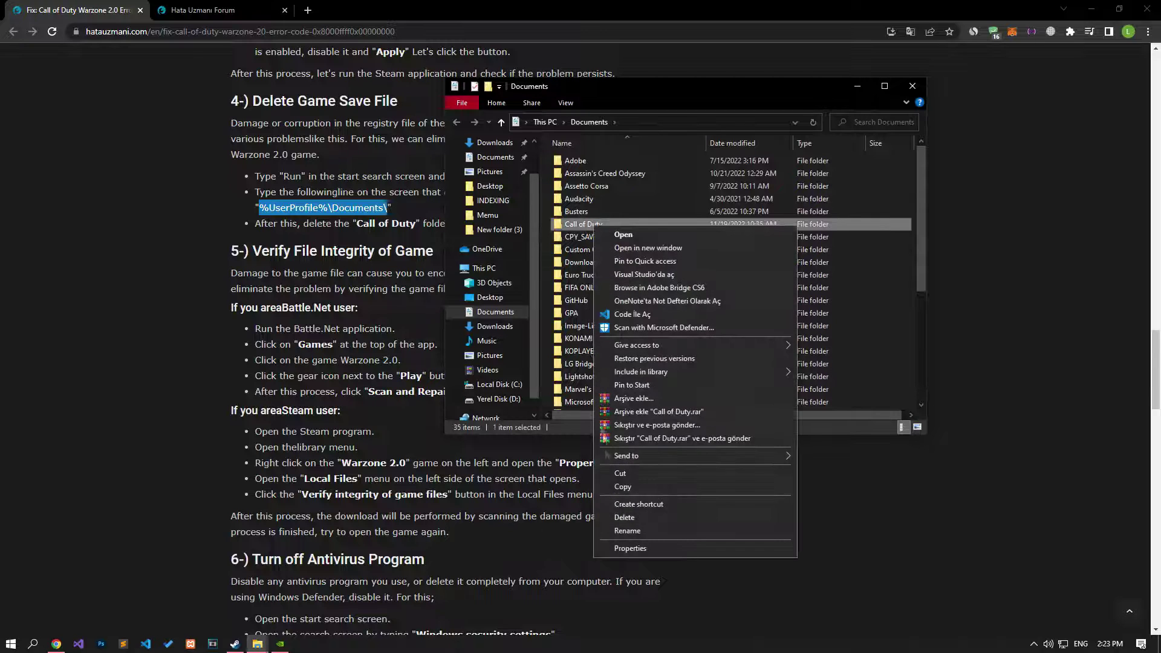
click(634, 517)
click(913, 86)
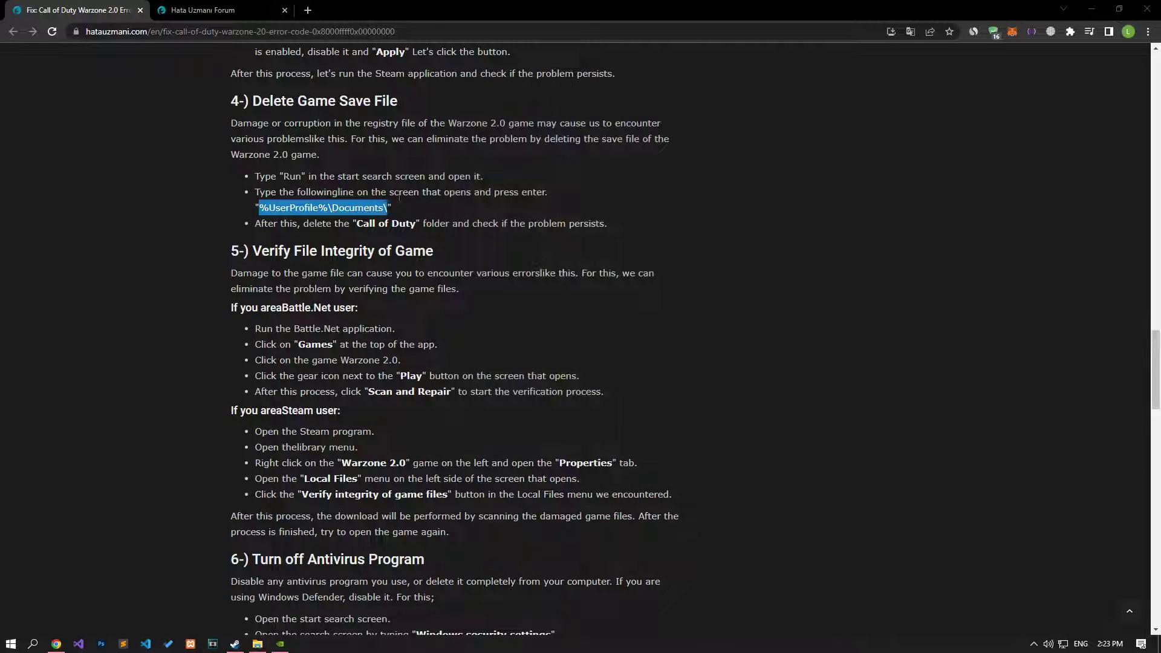
click(202, 256)
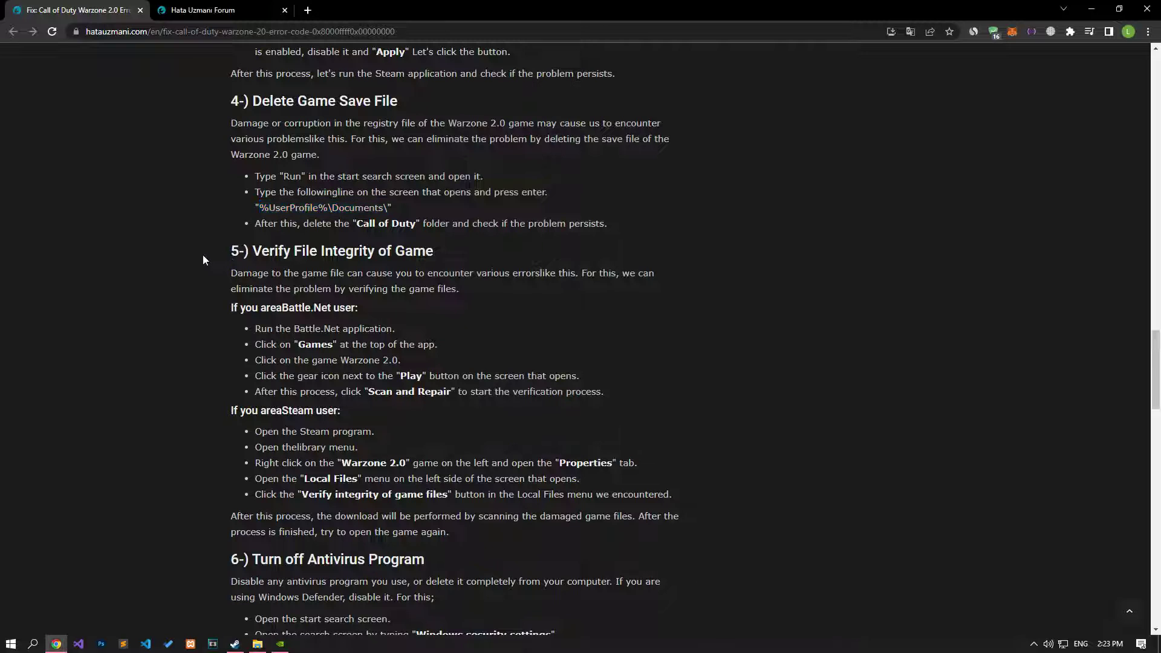
Scroll the guide down to the Verify File Integrity and Turn off Antivirus Program sections.
scroll(203, 260, down, 3)
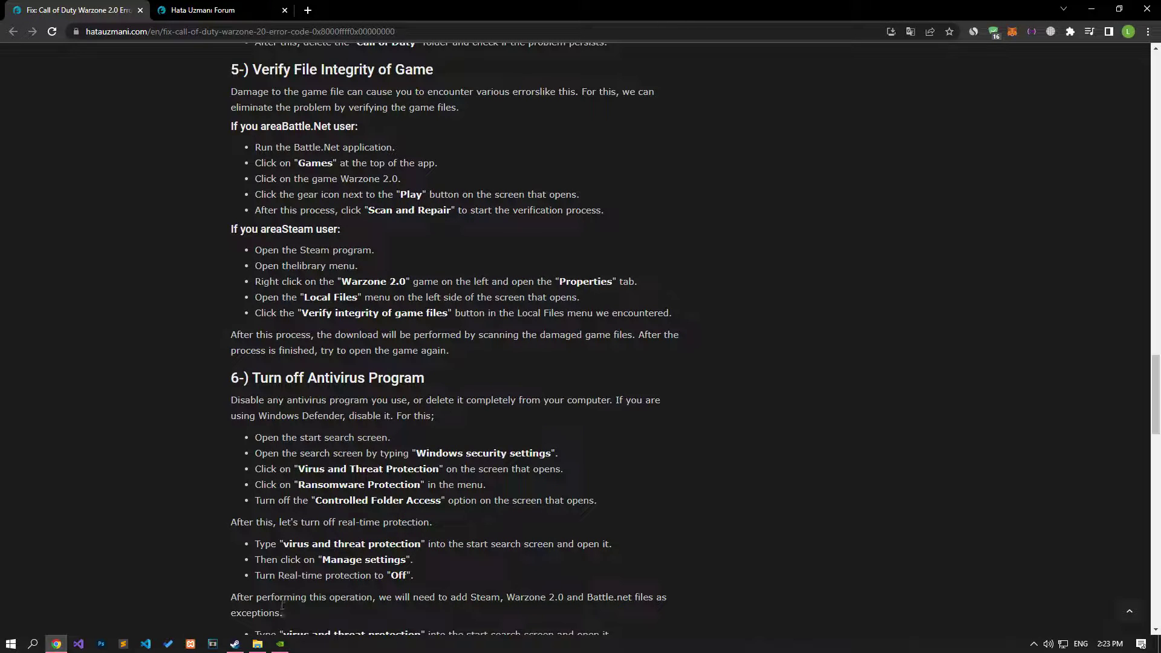
click(235, 644)
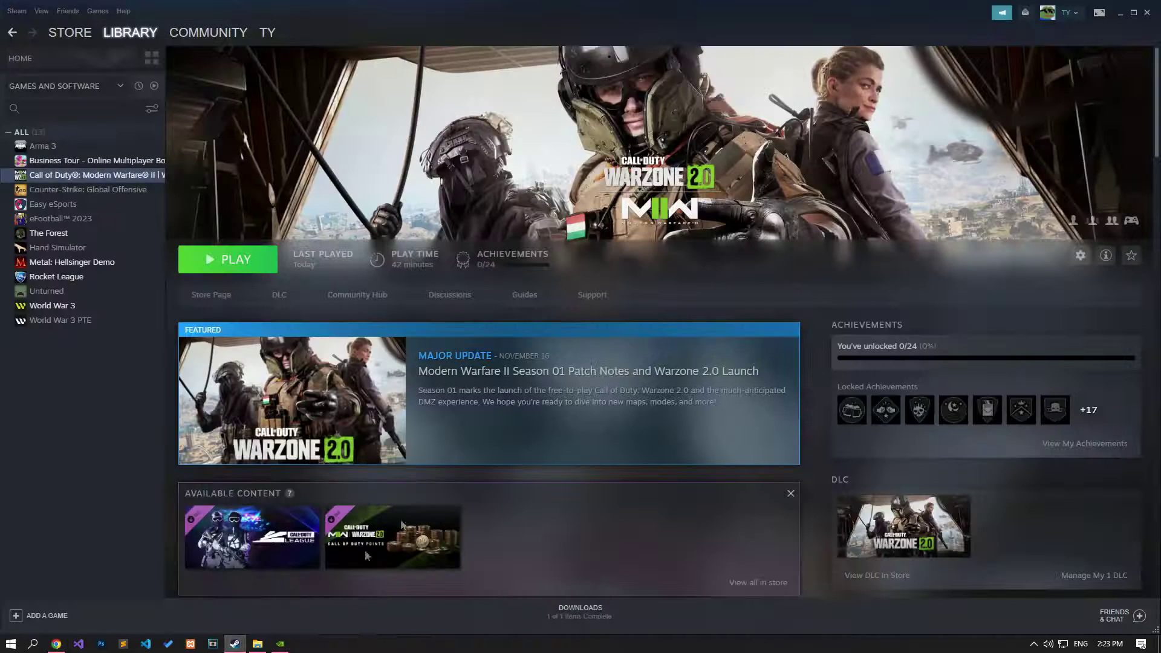
Show the Local Files page of Call of Duty's Steam properties, then bring up Battle.net.
right_click(138, 177)
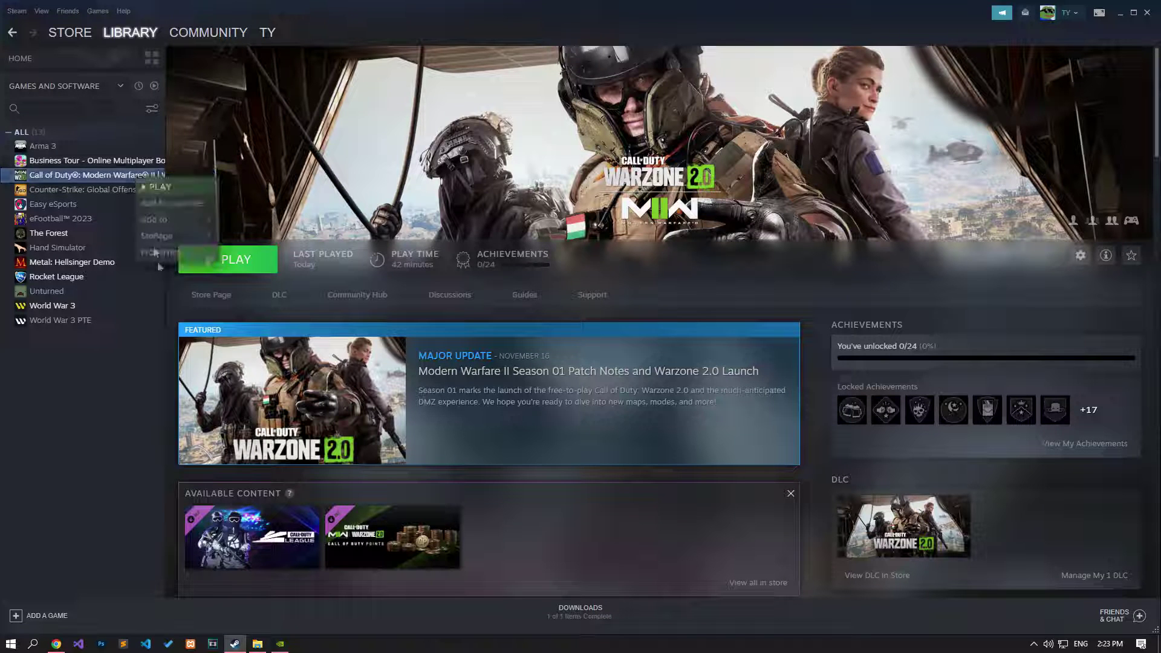
click(158, 253)
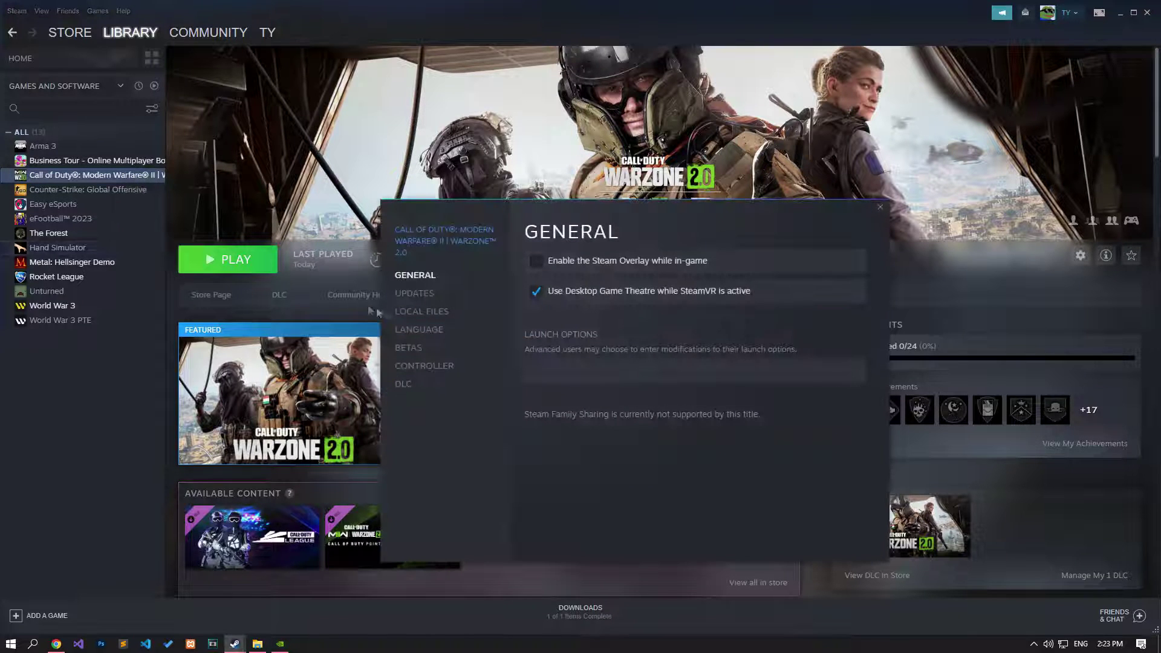
click(441, 312)
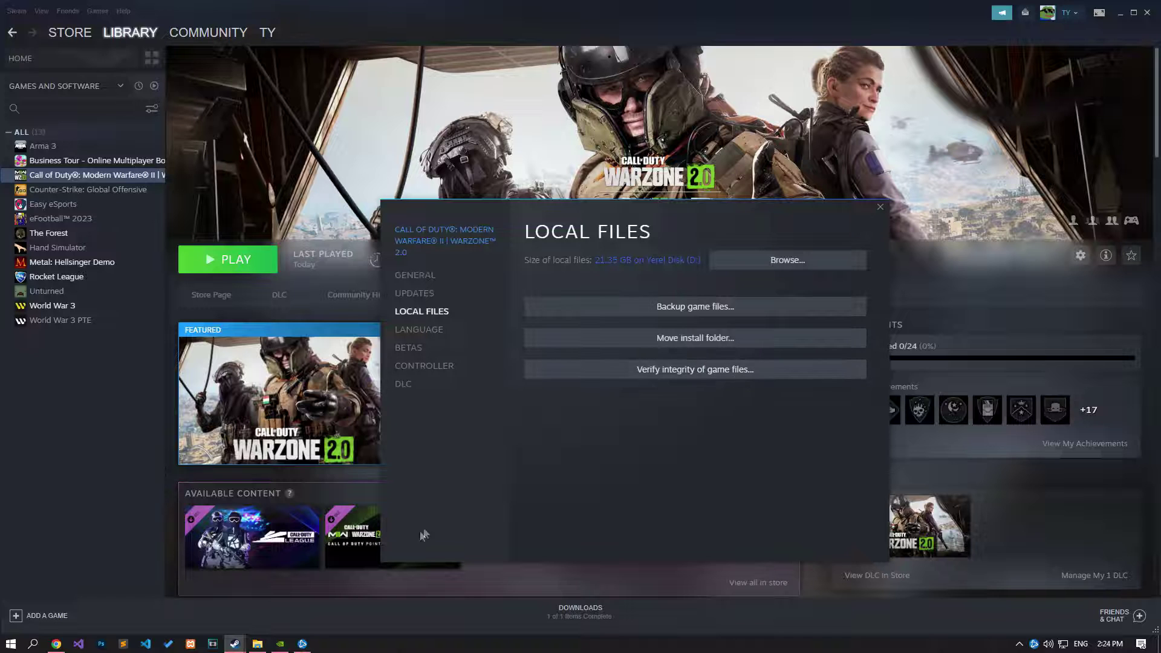
click(302, 644)
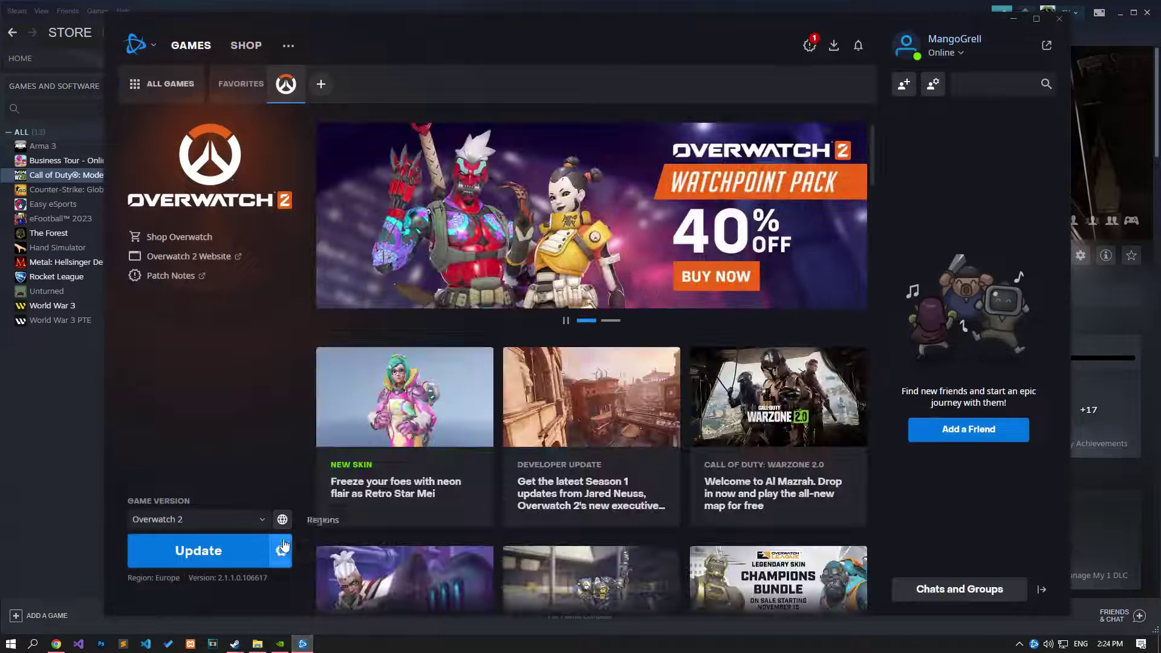
Reveal Overwatch 2's Scan and Repair option, then scroll the Chrome guide to section 6, Turn off Antivirus Program.
click(281, 550)
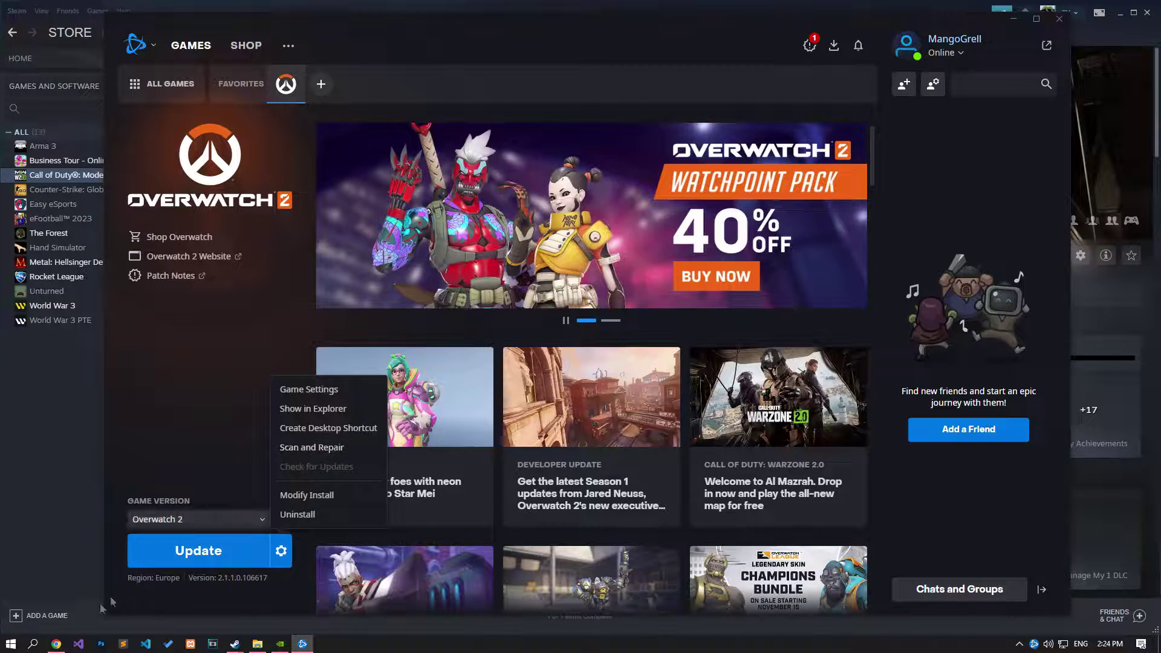
click(56, 644)
scroll(151, 428, down, 5)
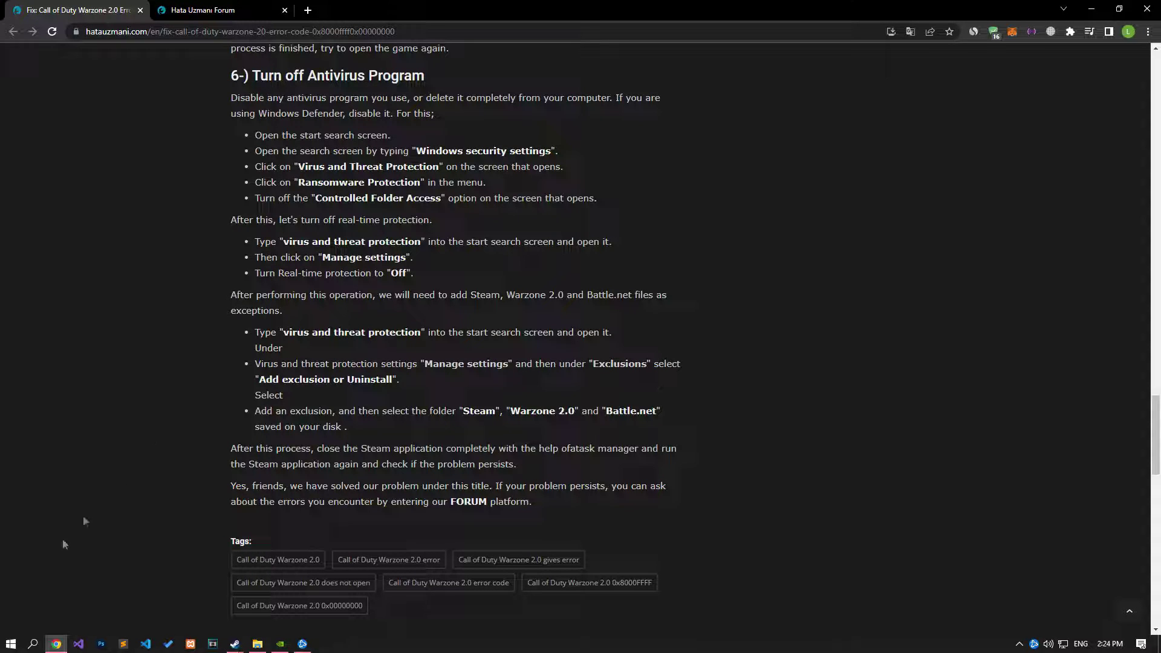
Open Virus & threat protection via Start search and confirm Controlled folder access is off.
click(10, 643)
text(virus)
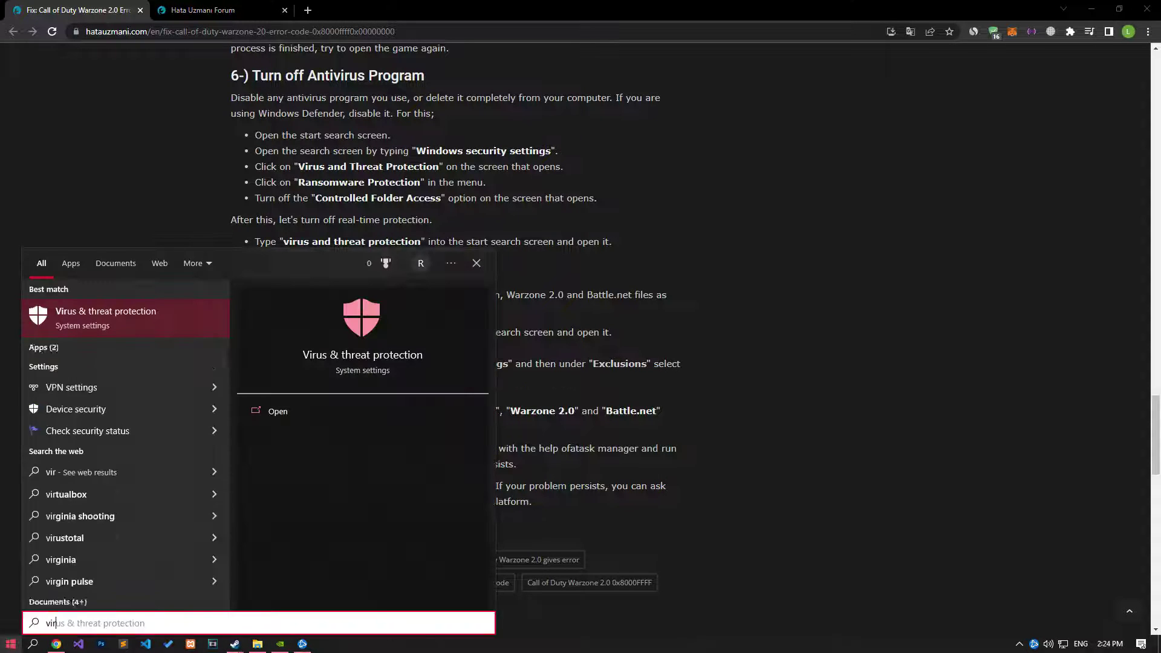
click(92, 314)
scroll(409, 350, down, 3)
scroll(338, 307, up, 3)
scroll(339, 272, down, 8)
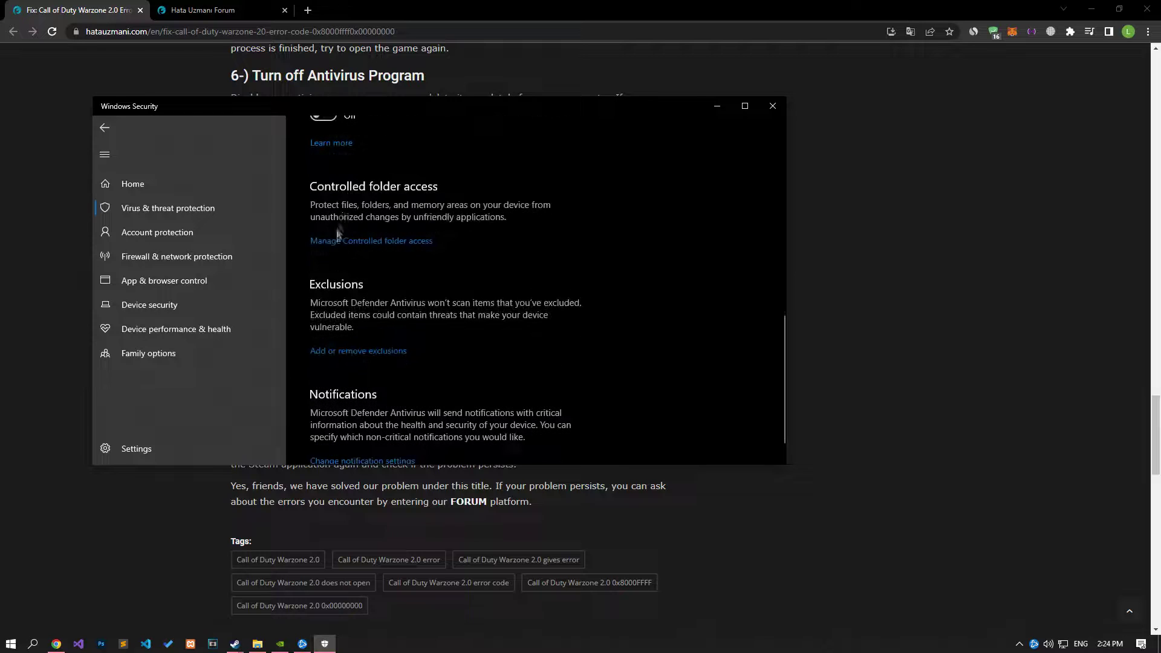
click(430, 247)
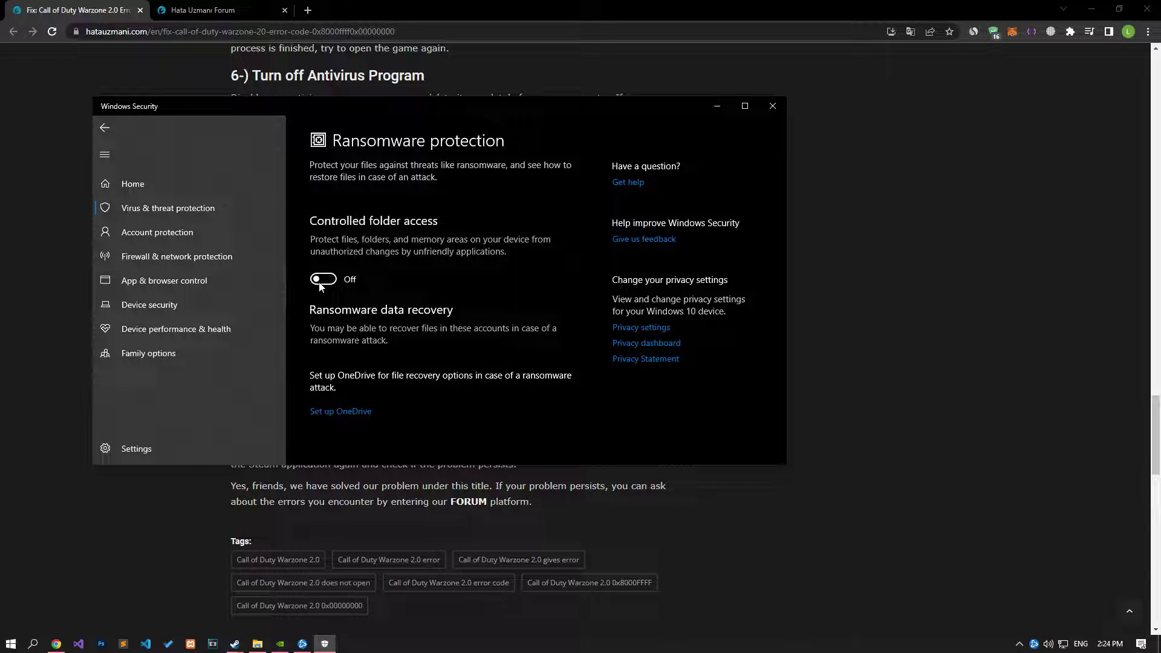
click(105, 127)
Turn Real-time protection off and go to the Exclusions settings.
scroll(334, 299, up, 5)
click(334, 295)
scroll(419, 347, down, 10)
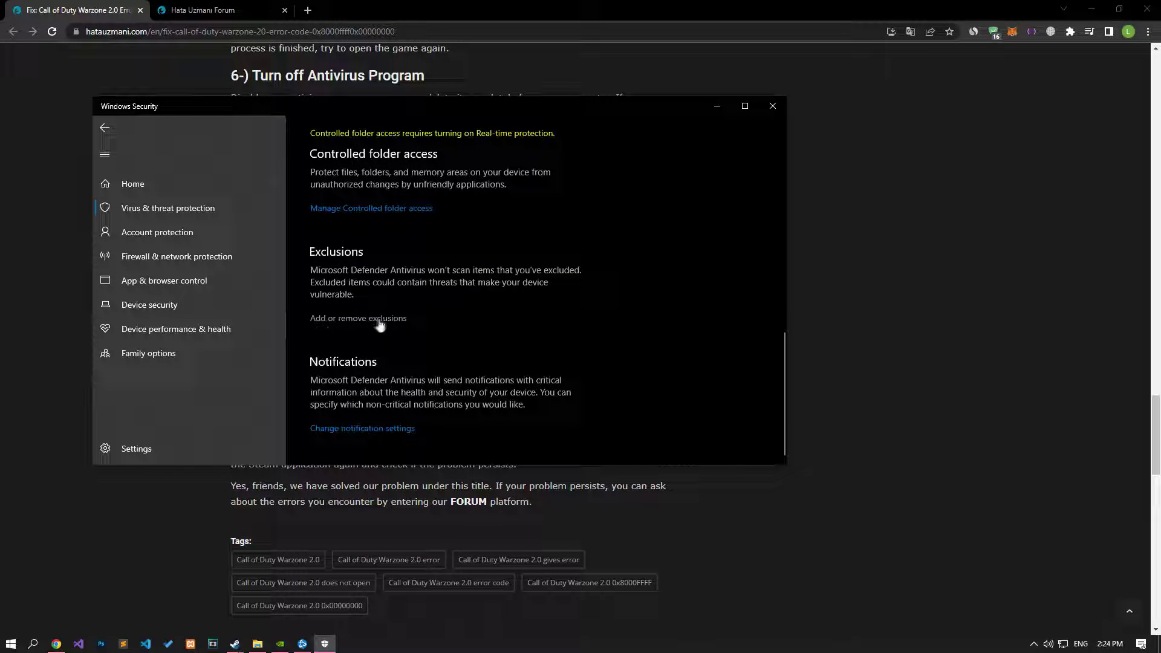
click(401, 319)
Start a Folder exclusion and pick Call of Duty HQ inside Steam's steamapps\common folder.
click(361, 238)
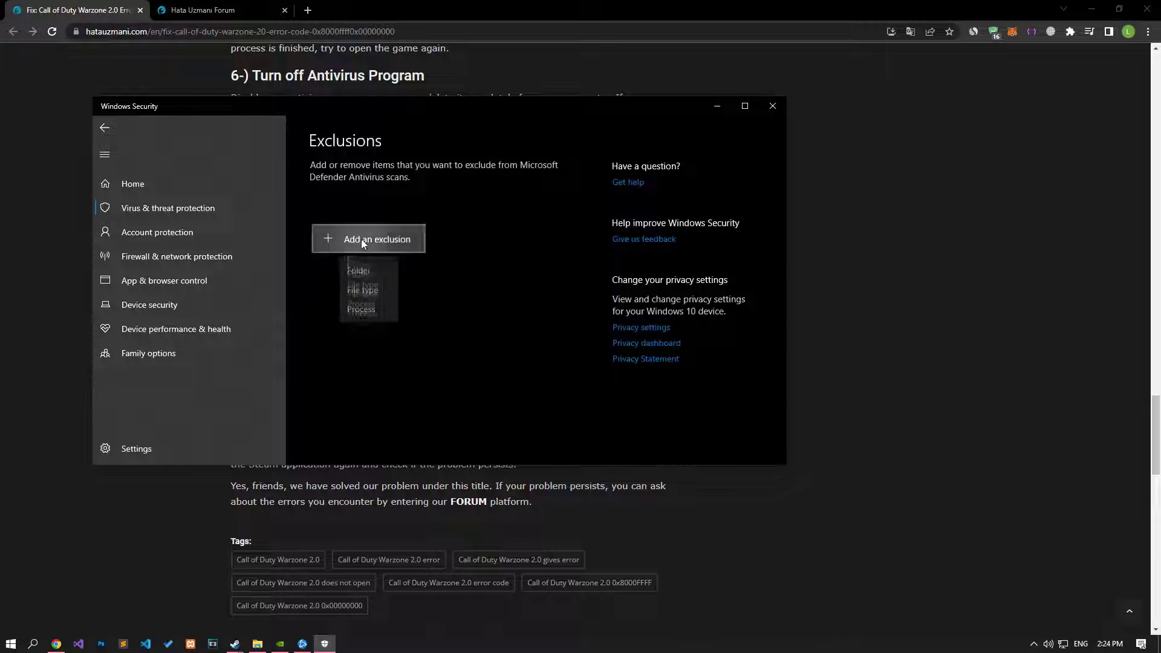
click(359, 287)
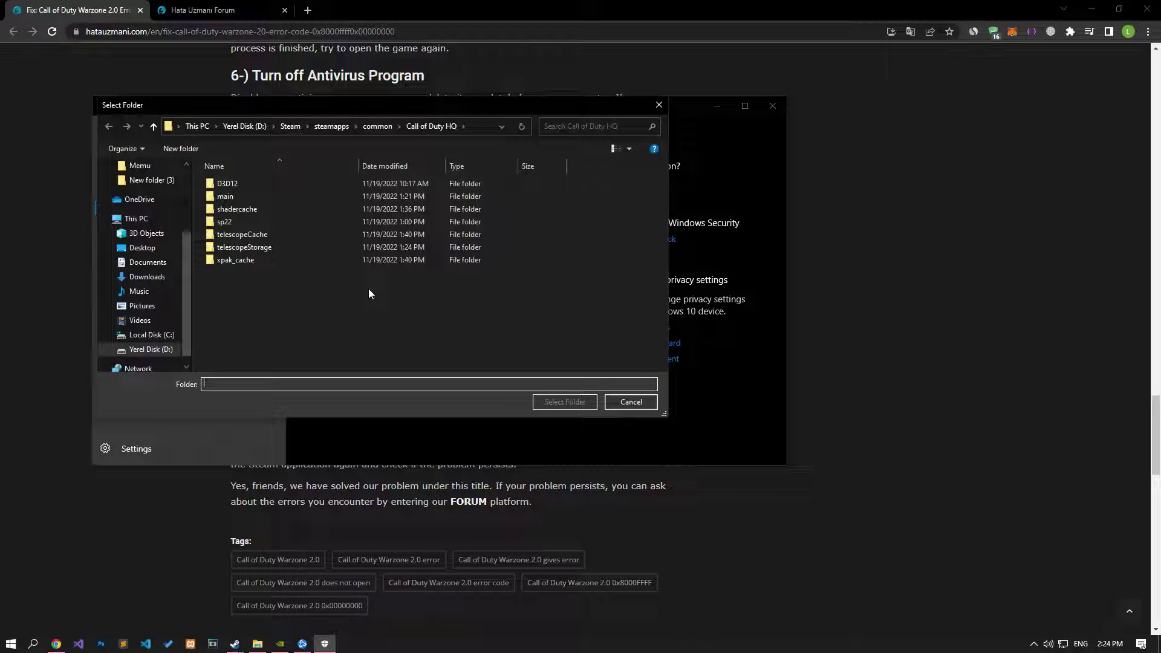
click(378, 125)
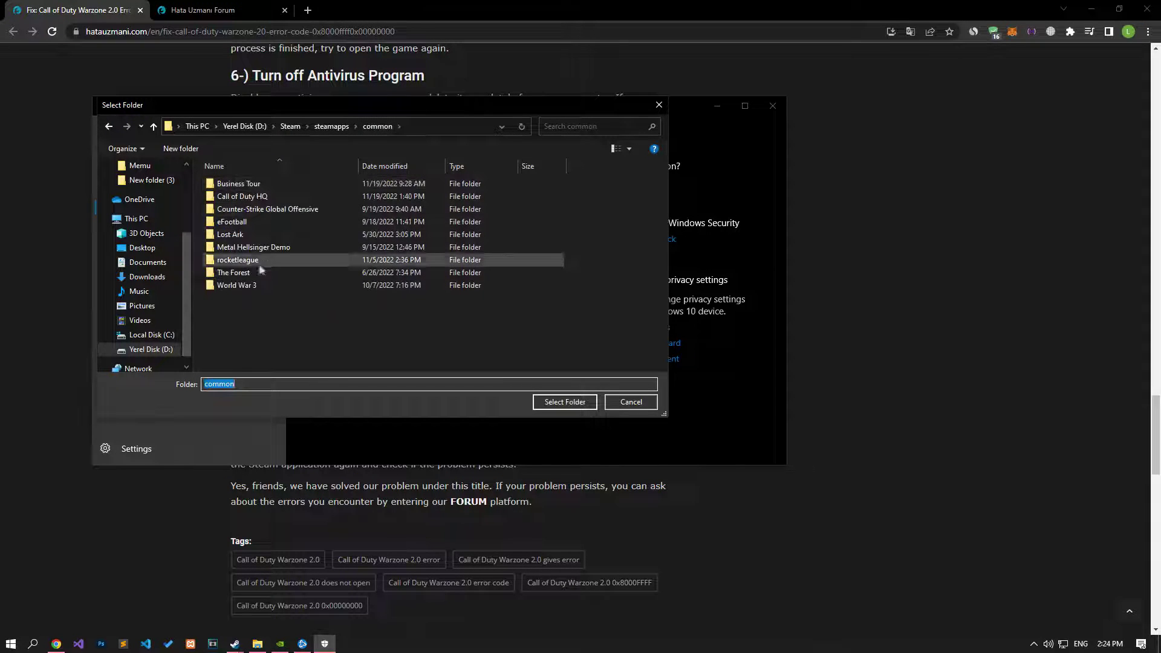
click(240, 197)
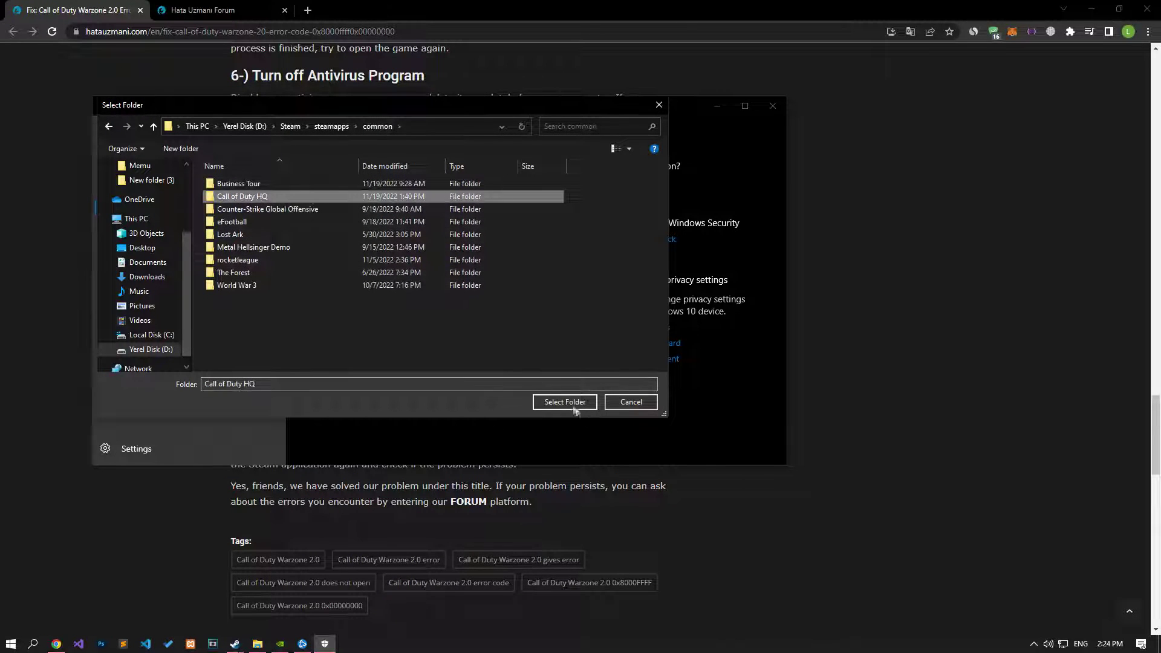